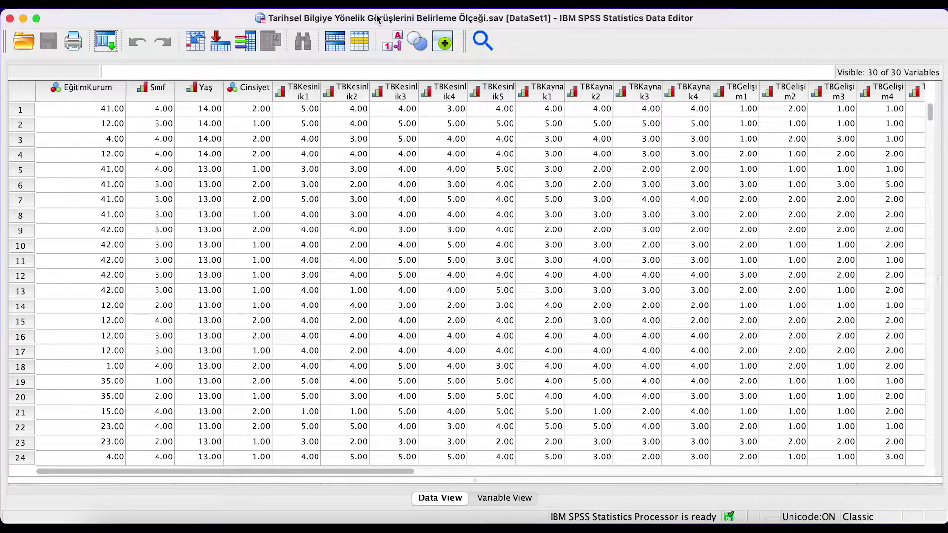
- Generate the preset custom table of TBKaynak, TBGelişim, TBDayanak and TBAktarım means by gender
{"action": "left_click", "coordinate": [296, 4]}
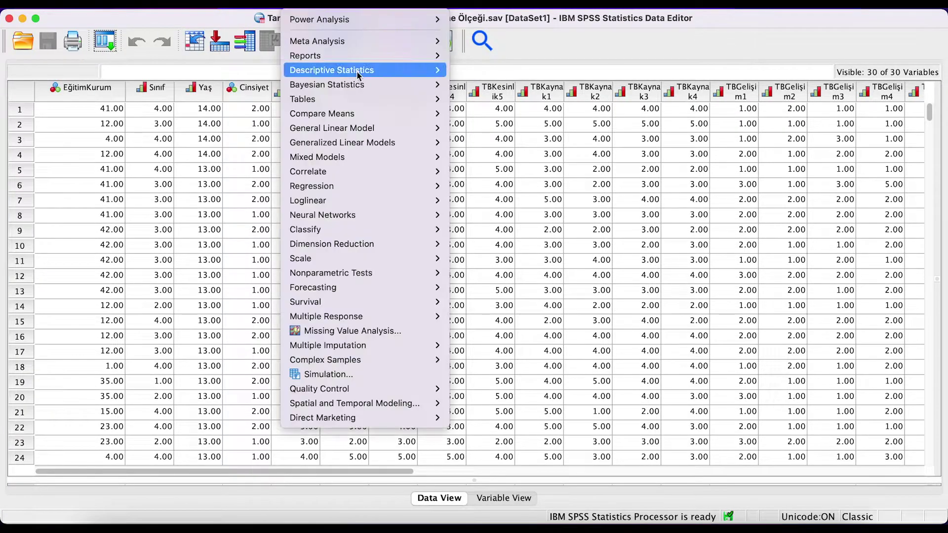
{"action": "mouse_move", "coordinate": [395, 98]}
{"action": "left_click", "coordinate": [489, 98]}
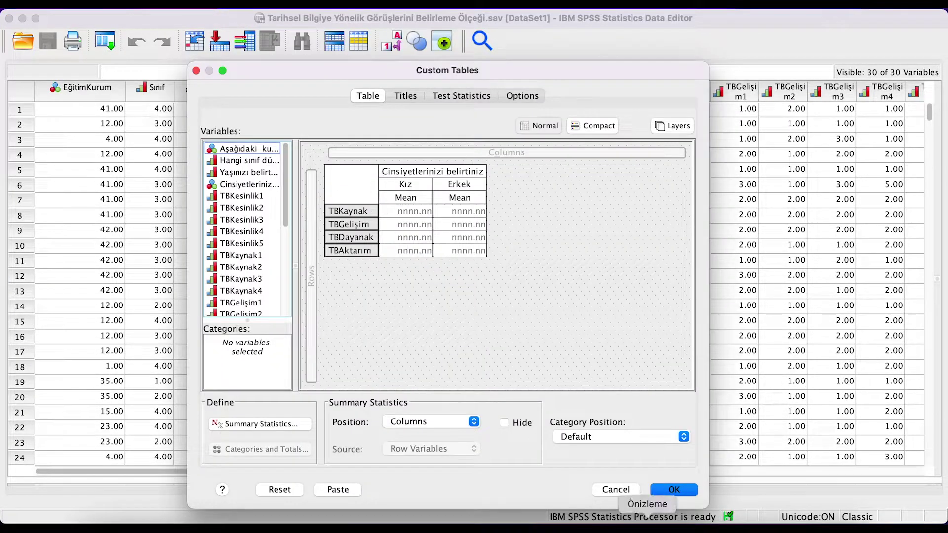
{"action": "left_click", "coordinate": [671, 490]}
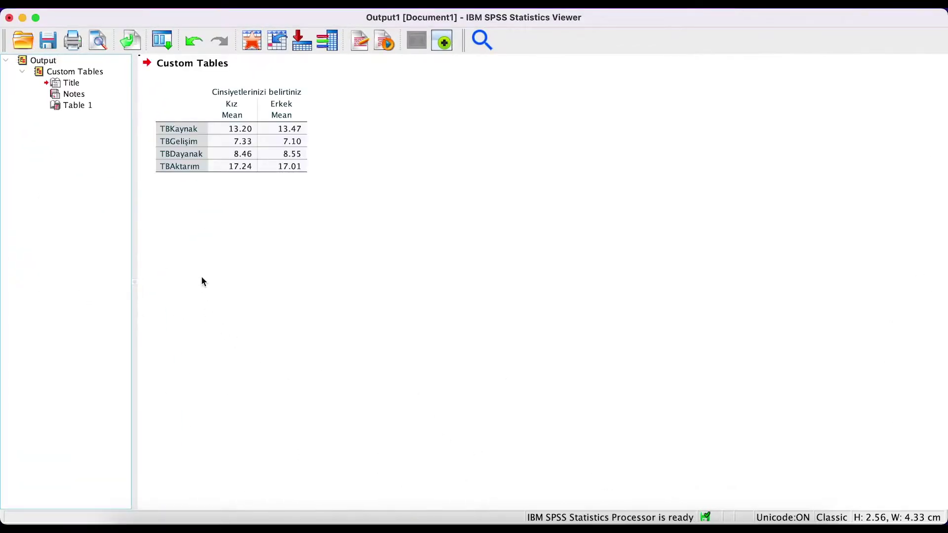
{"action": "left_click", "coordinate": [174, 142]}
{"action": "left_click", "coordinate": [266, 182]}
{"action": "left_click", "coordinate": [275, 129]}
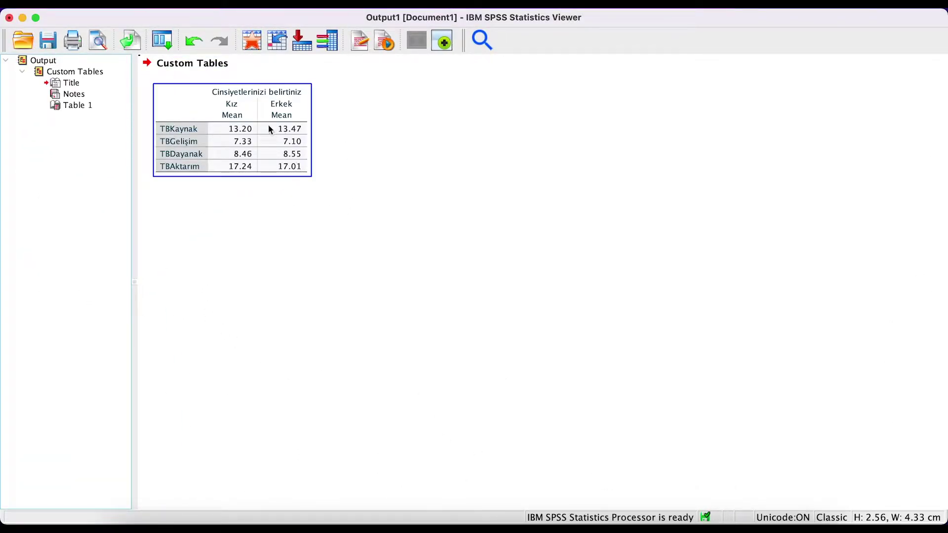
{"action": "left_click", "coordinate": [153, 181]}
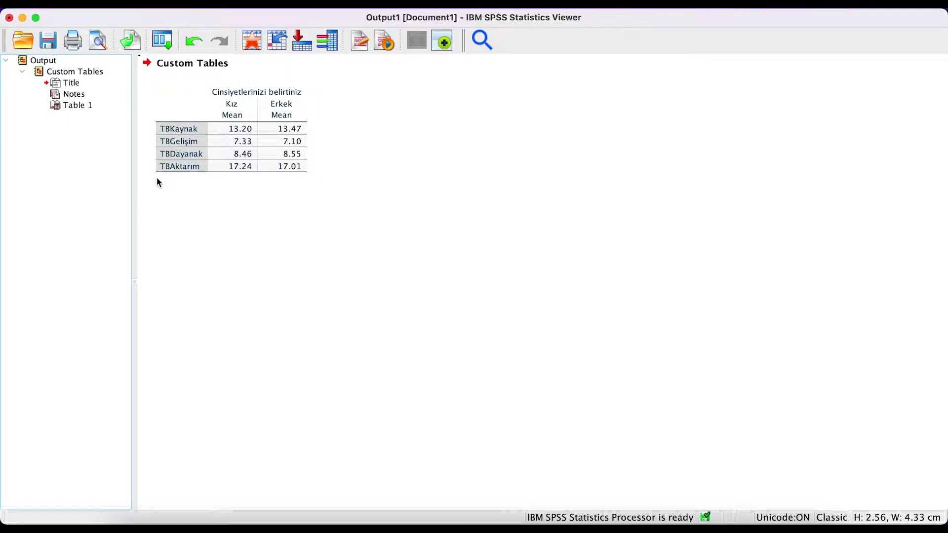
{"action": "left_click", "coordinate": [262, 126]}
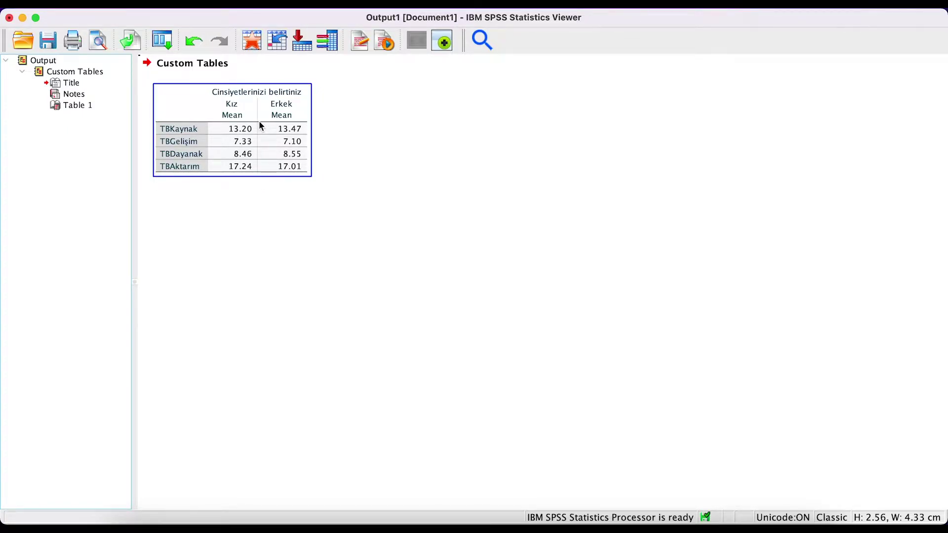
{"action": "left_click", "coordinate": [434, 128]}
{"action": "left_click", "coordinate": [279, 131]}
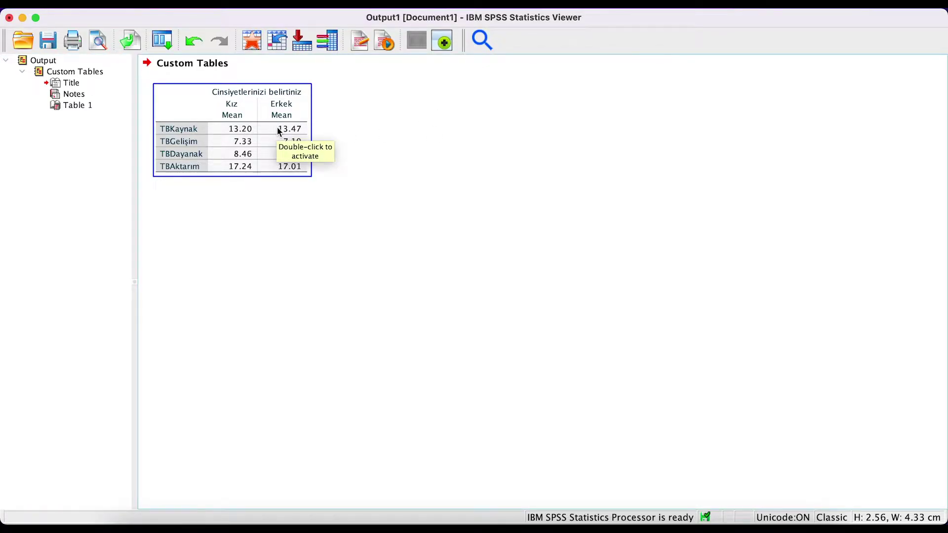
{"action": "right_click", "coordinate": [279, 131]}
{"action": "left_click", "coordinate": [291, 148]}
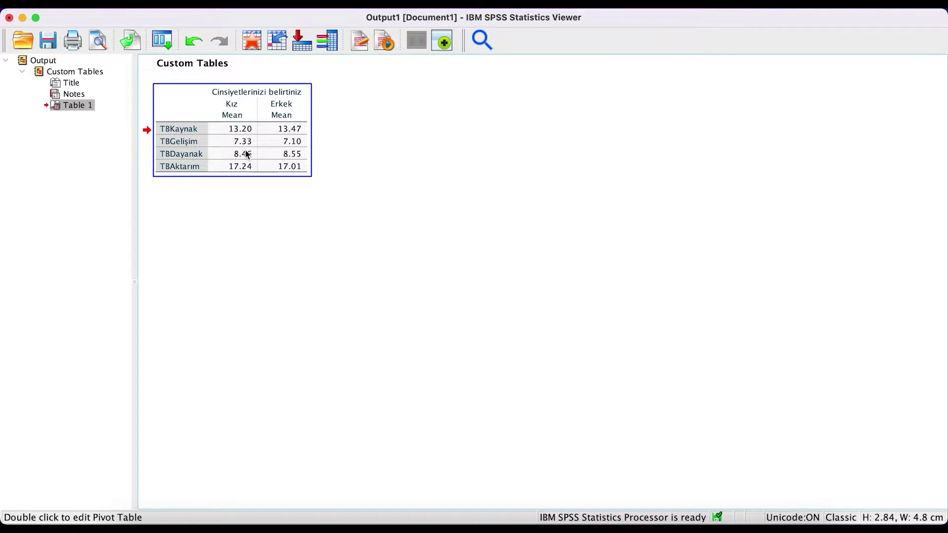
{"action": "left_click", "coordinate": [386, 123]}
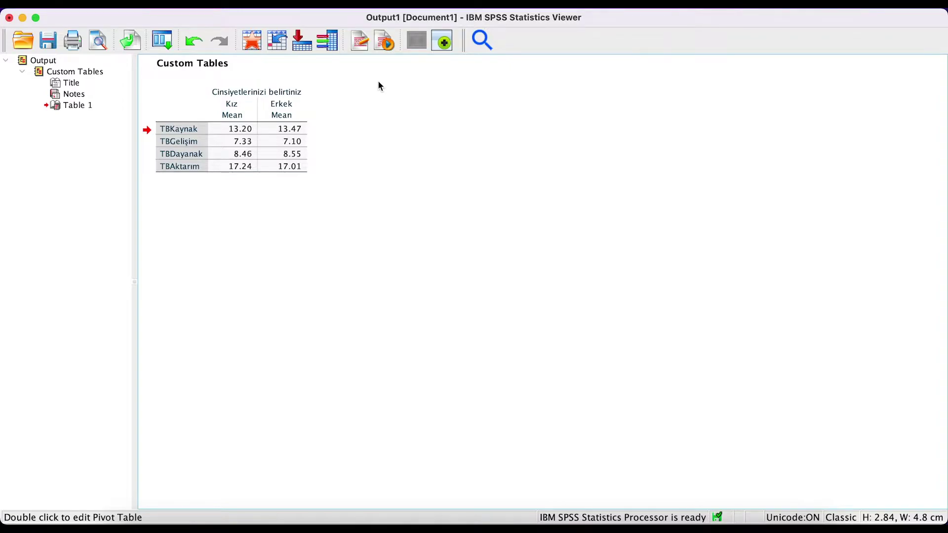
{"action": "left_click", "coordinate": [297, 155]}
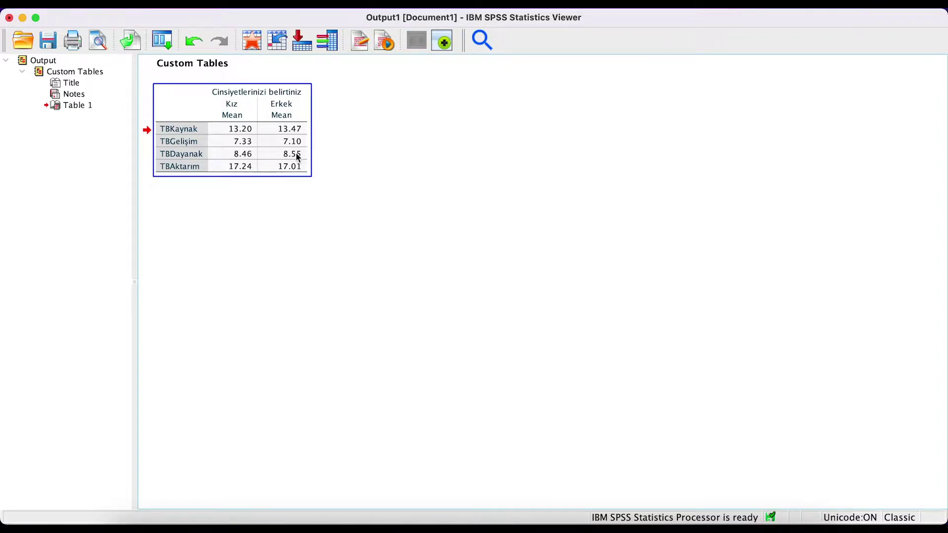
- Open the custom table for editing in a separate window and view its area format and border settings
{"action": "right_click", "coordinate": [262, 156]}
{"action": "left_click", "coordinate": [293, 264]}
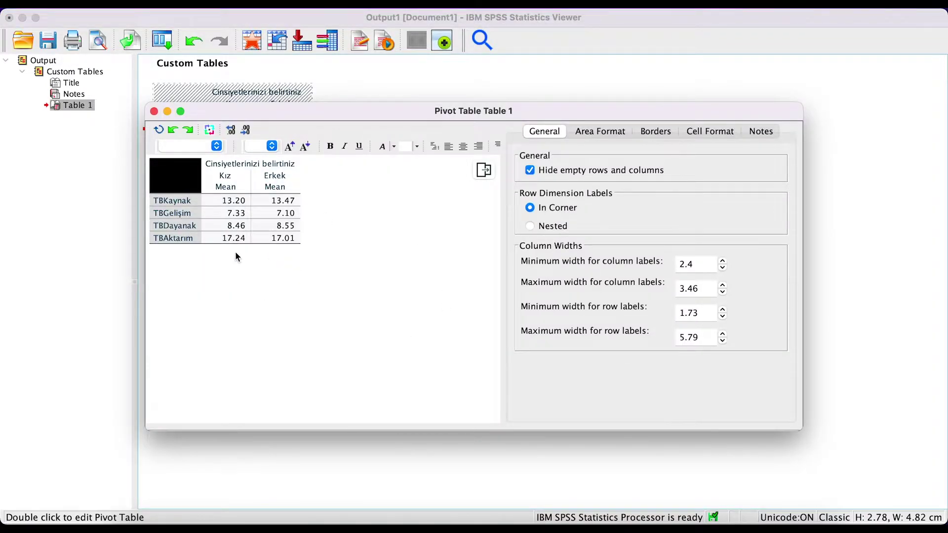
{"action": "left_click", "coordinate": [604, 132]}
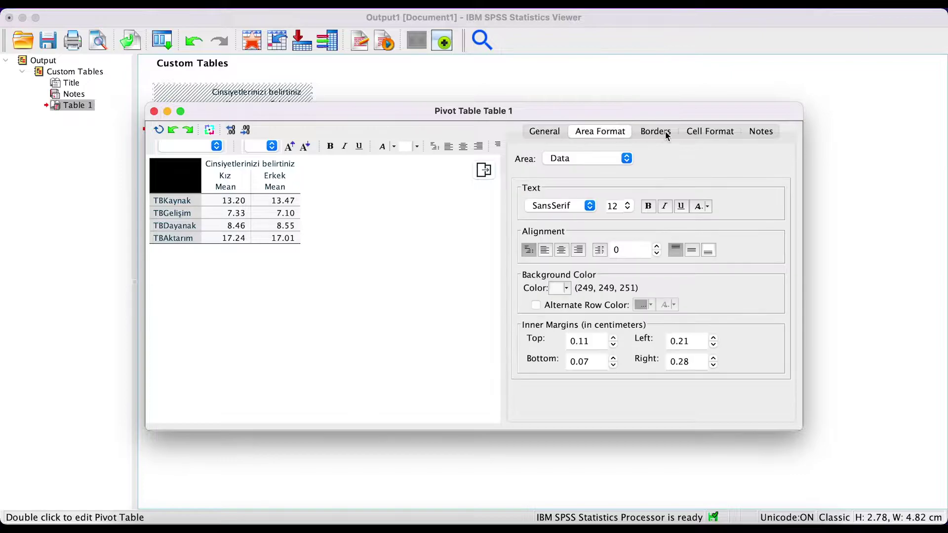
{"action": "left_click", "coordinate": [662, 131]}
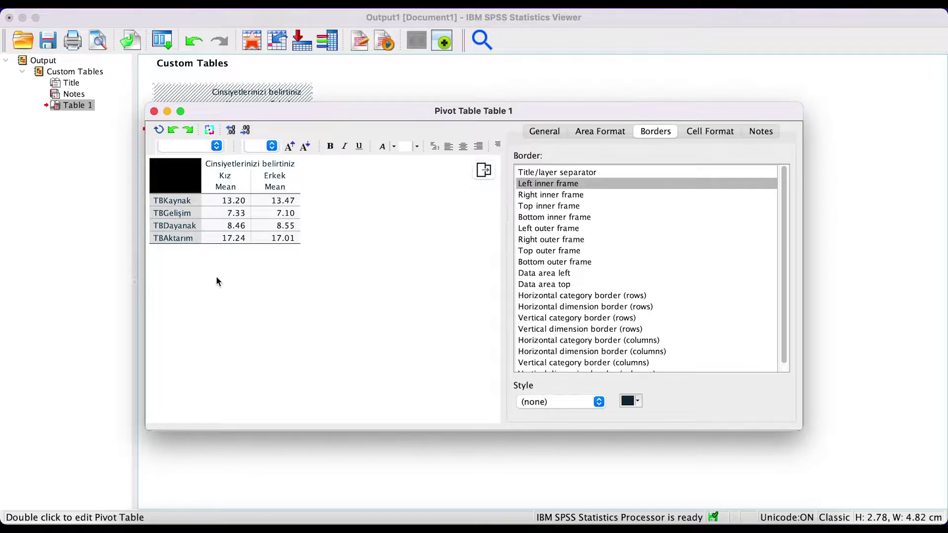
- Choose the APA_TimesRoma_12pt TableLook for the pivot table and open that look for editing
{"action": "right_click", "coordinate": [249, 239]}
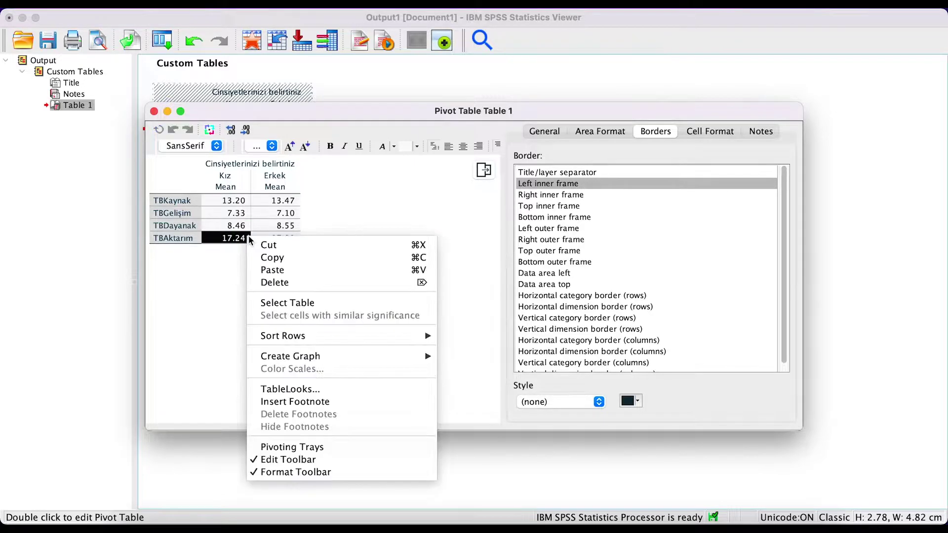
{"action": "left_click", "coordinate": [261, 390]}
{"action": "left_click", "coordinate": [384, 124]}
{"action": "left_click_drag", "start_coordinate": [385, 125], "coordinate": [363, 63]}
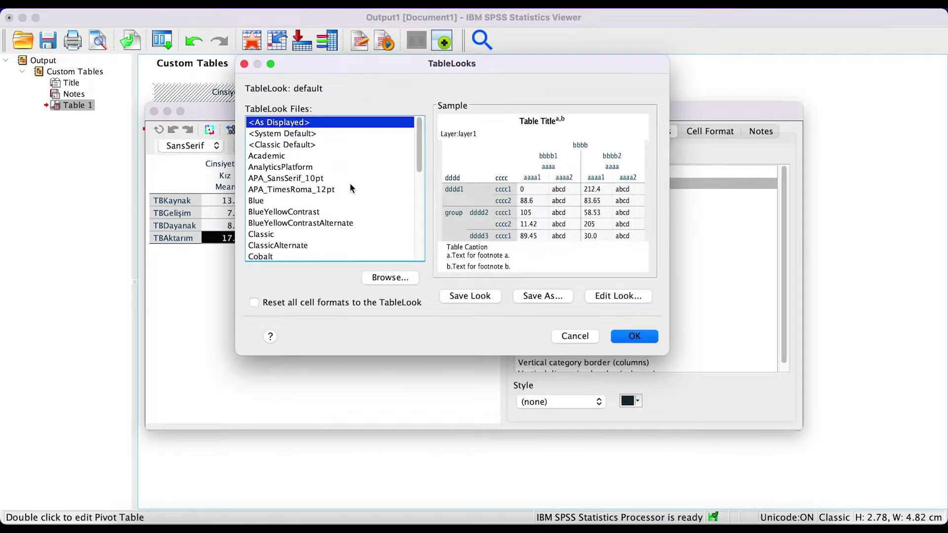
{"action": "left_click", "coordinate": [332, 191]}
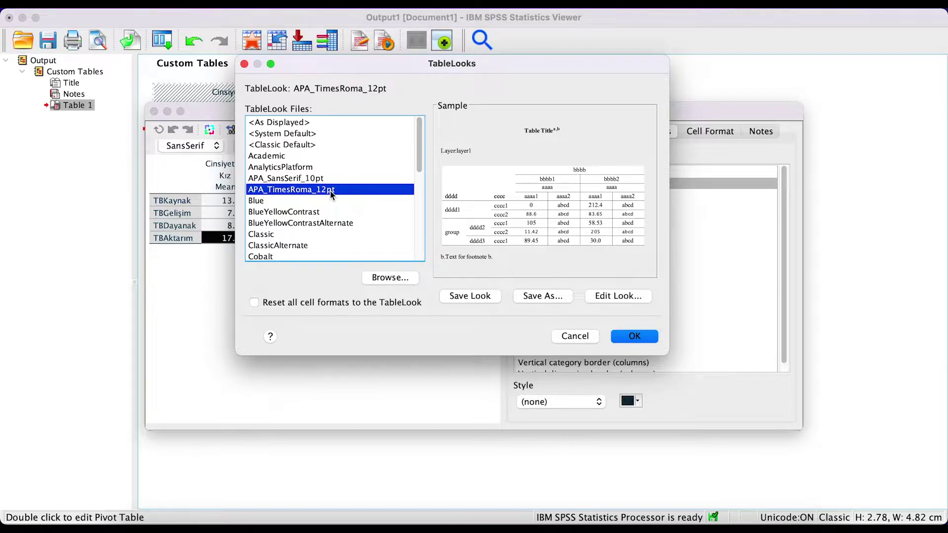
{"action": "scroll", "coordinate": [291, 208], "scroll_direction": "down", "scroll_amount": 6}
{"action": "scroll", "coordinate": [292, 188], "scroll_direction": "up", "scroll_amount": 2}
{"action": "scroll", "coordinate": [292, 176], "scroll_direction": "up", "scroll_amount": 5}
{"action": "left_click", "coordinate": [291, 157]}
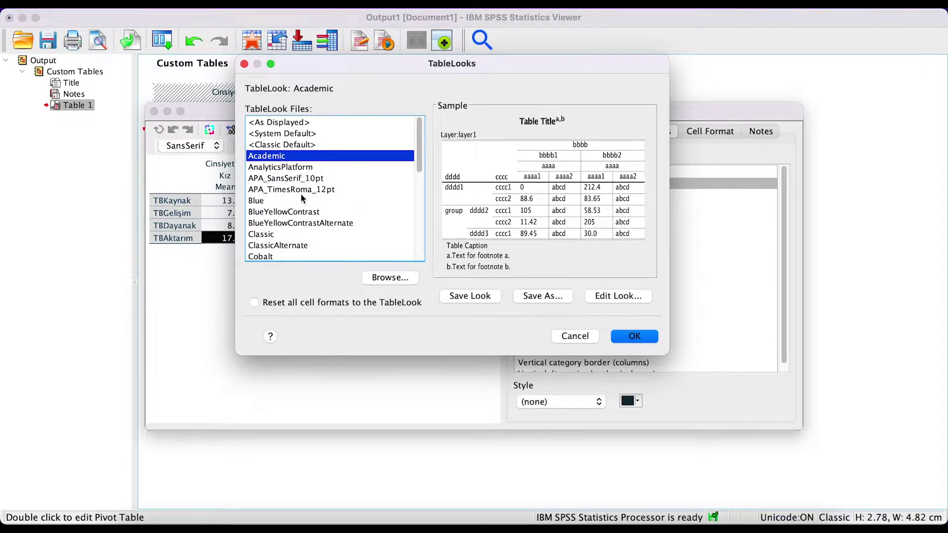
{"action": "left_click", "coordinate": [315, 192]}
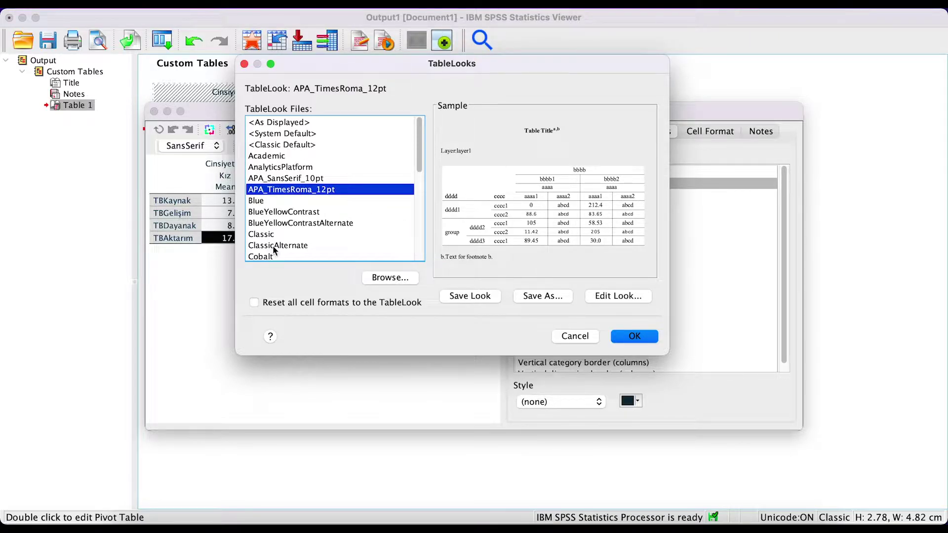
{"action": "left_click", "coordinate": [608, 298]}
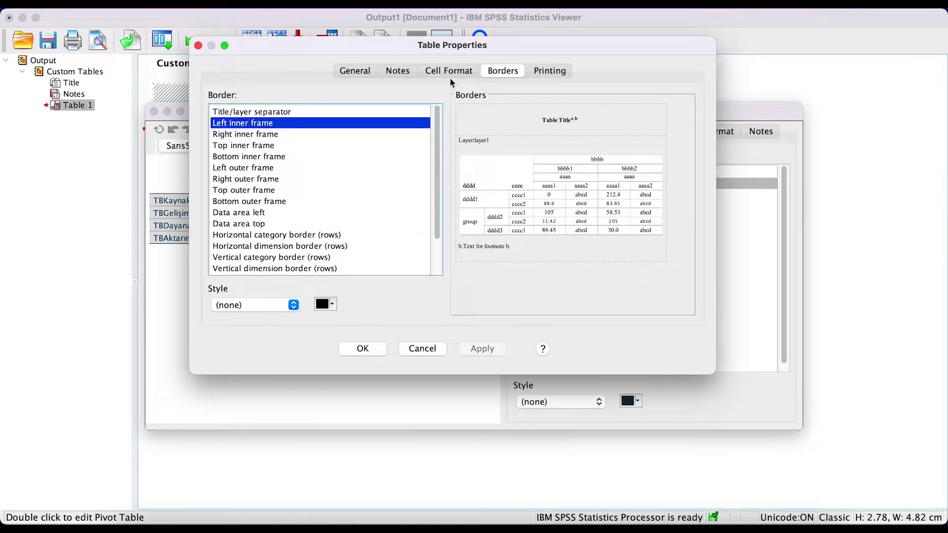
- Review the general, notes and cell format settings of the APA_TimesRoma_12pt look
{"action": "left_click", "coordinate": [358, 69]}
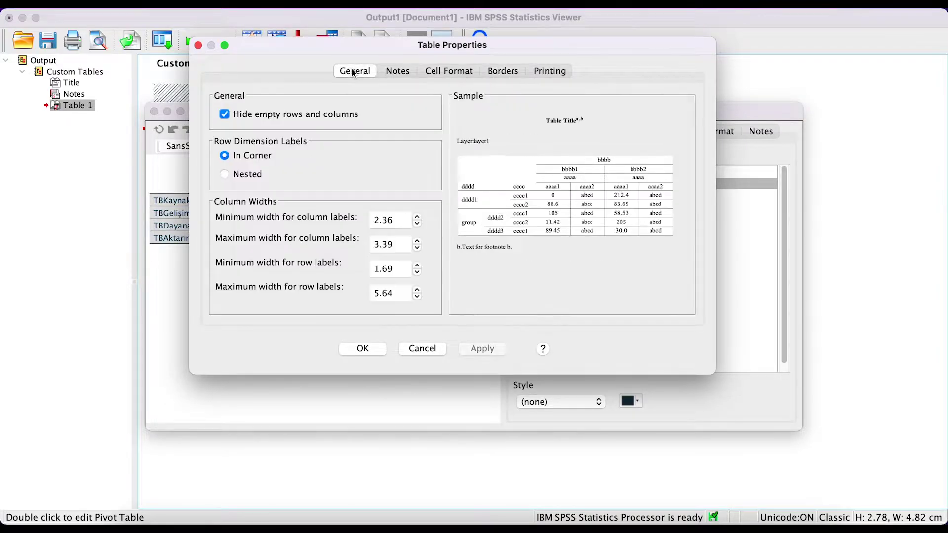
{"action": "left_click", "coordinate": [393, 71]}
{"action": "left_click", "coordinate": [449, 70]}
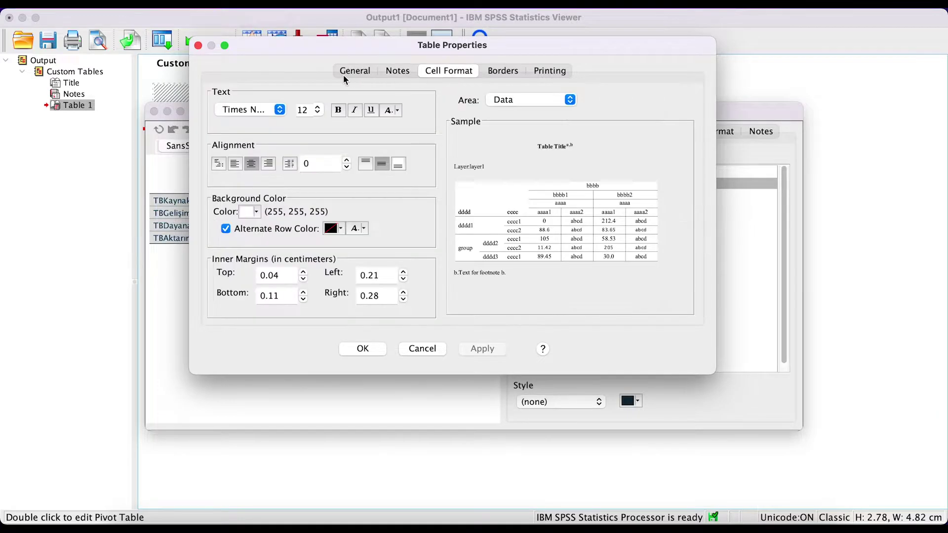
{"action": "left_click", "coordinate": [348, 72]}
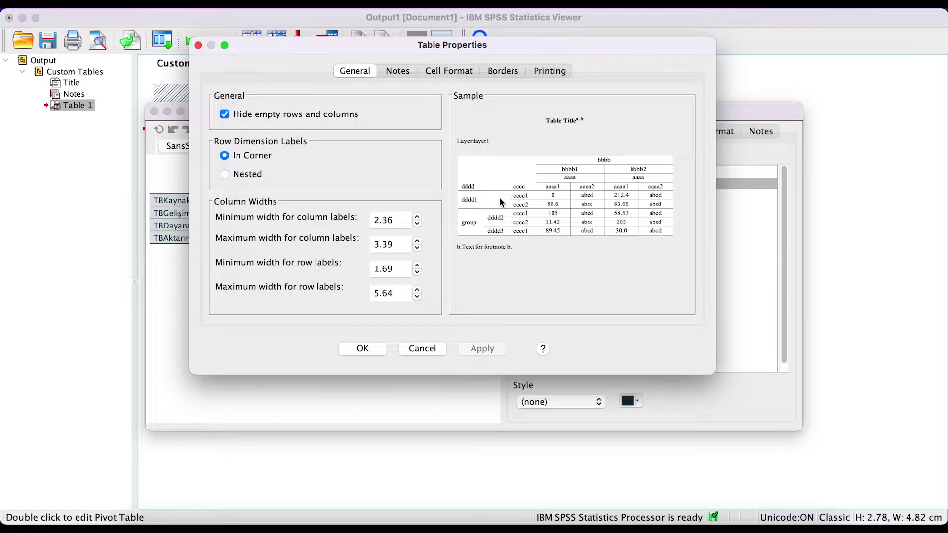
{"action": "key", "text": "ctrl+Page_Down"}
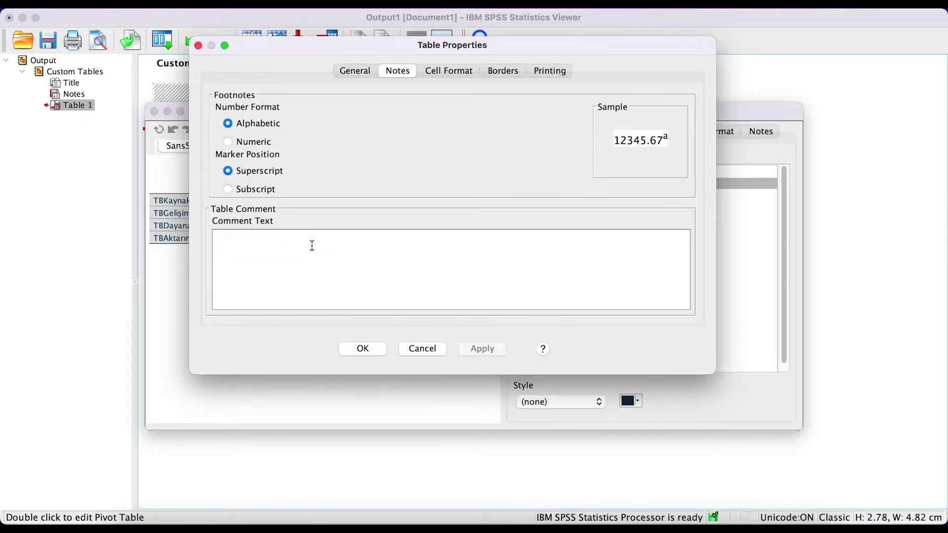
{"action": "left_click", "coordinate": [355, 71]}
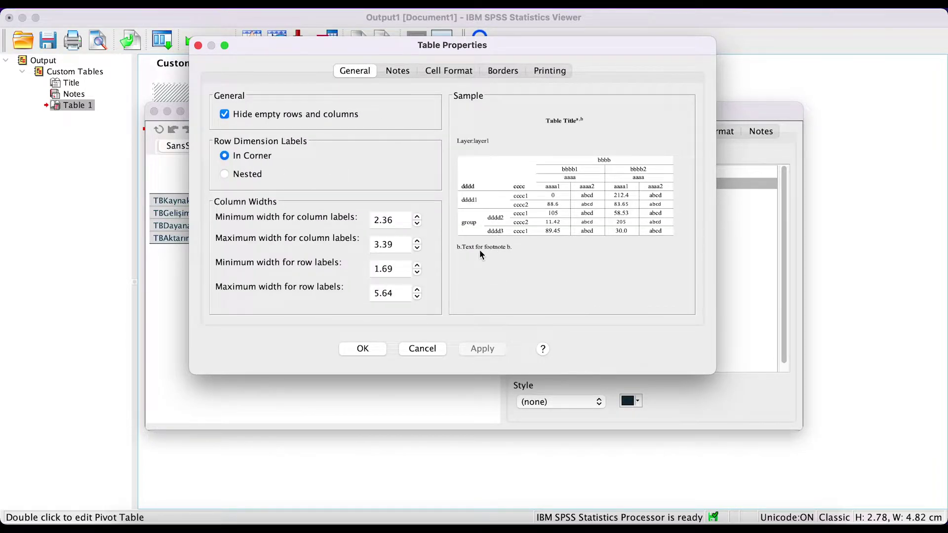
{"action": "left_click", "coordinate": [400, 73]}
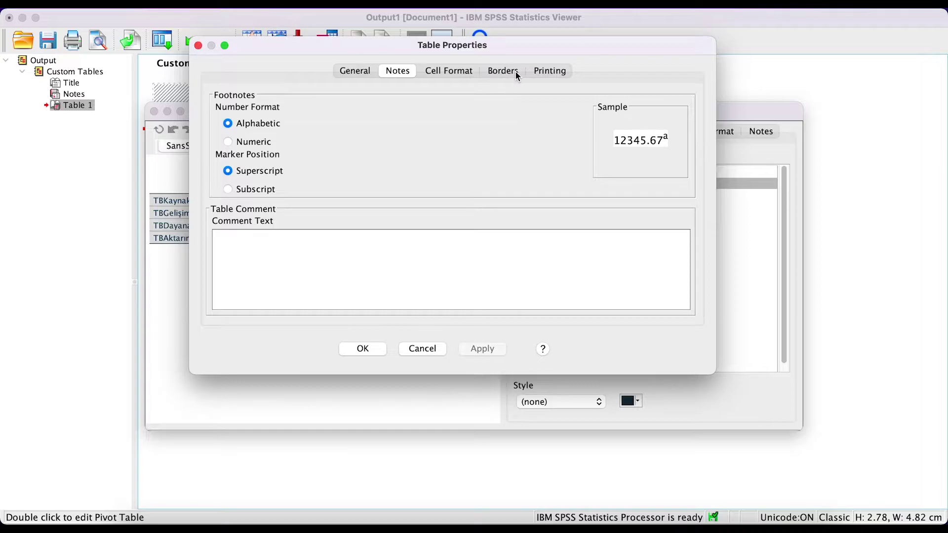
- Go to the look's cell format settings and switch the formatted area to Title
{"action": "left_click", "coordinate": [446, 73]}
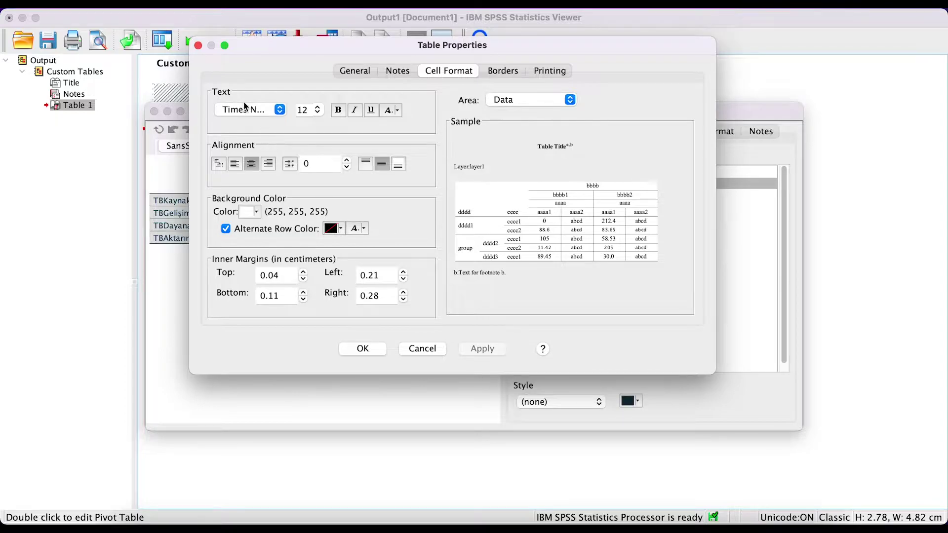
{"action": "left_click", "coordinate": [280, 110]}
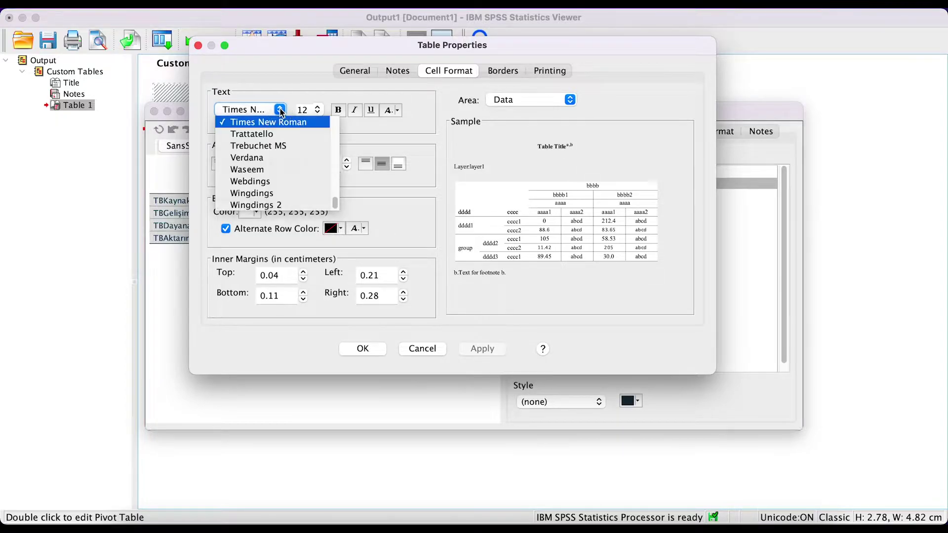
{"action": "left_click", "coordinate": [287, 88]}
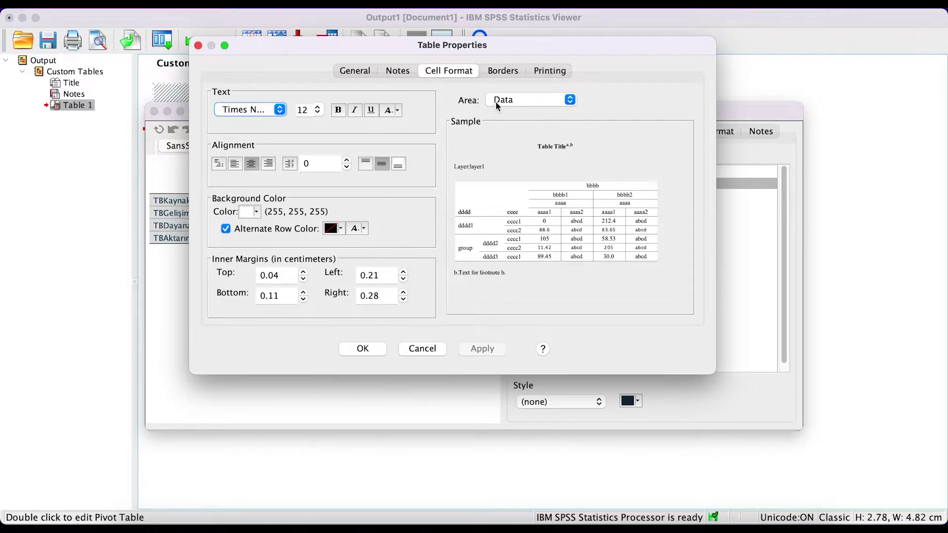
{"action": "left_click", "coordinate": [518, 97]}
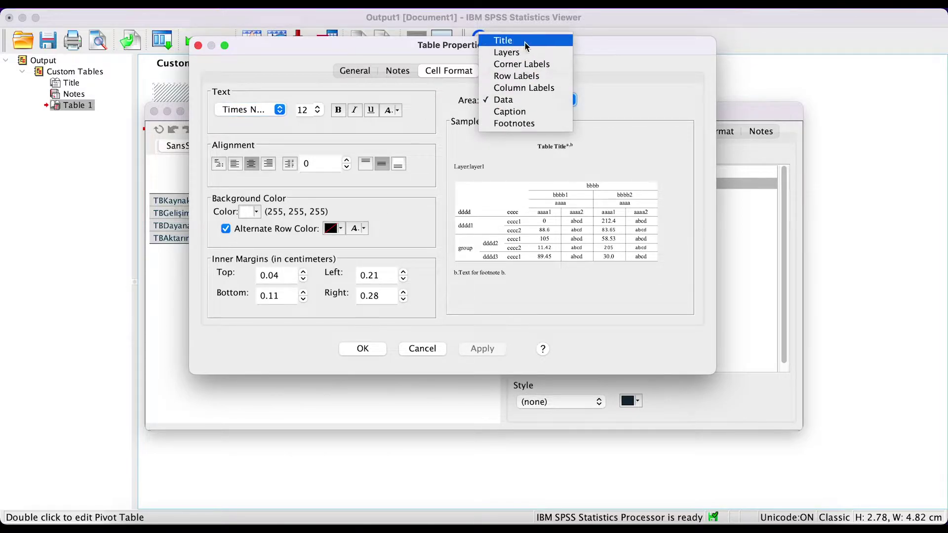
{"action": "key", "text": "Escape"}
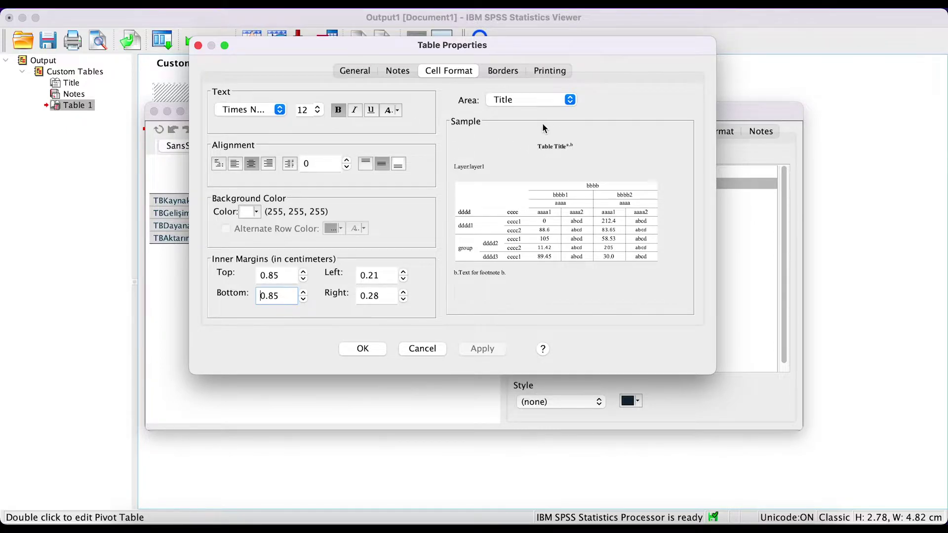
- Try non-bold, italic and underlined text for the table title, and restore the bold style
{"action": "left_click", "coordinate": [336, 114]}
{"action": "left_click", "coordinate": [356, 111]}
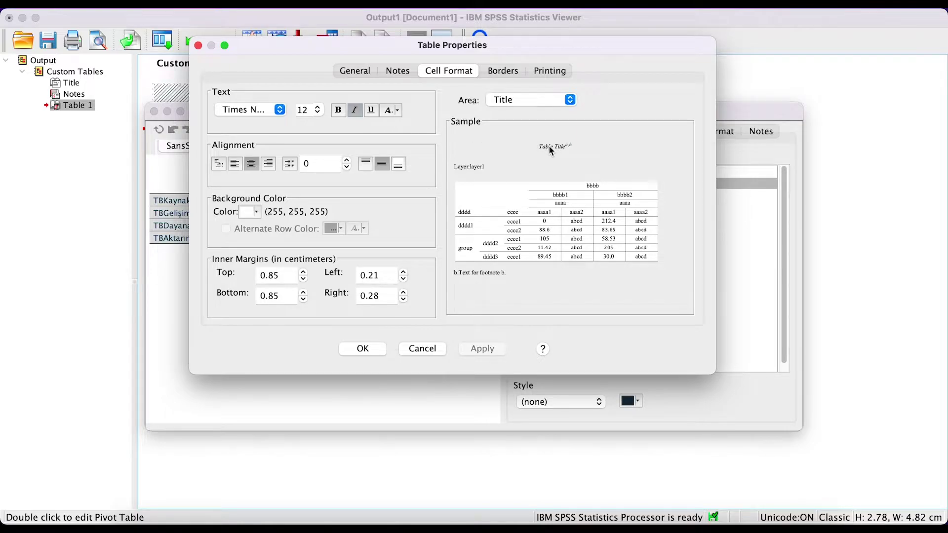
{"action": "left_click", "coordinate": [372, 111]}
{"action": "left_click", "coordinate": [371, 111]}
{"action": "left_click", "coordinate": [355, 111]}
{"action": "left_click", "coordinate": [339, 111]}
{"action": "left_click", "coordinate": [399, 111]}
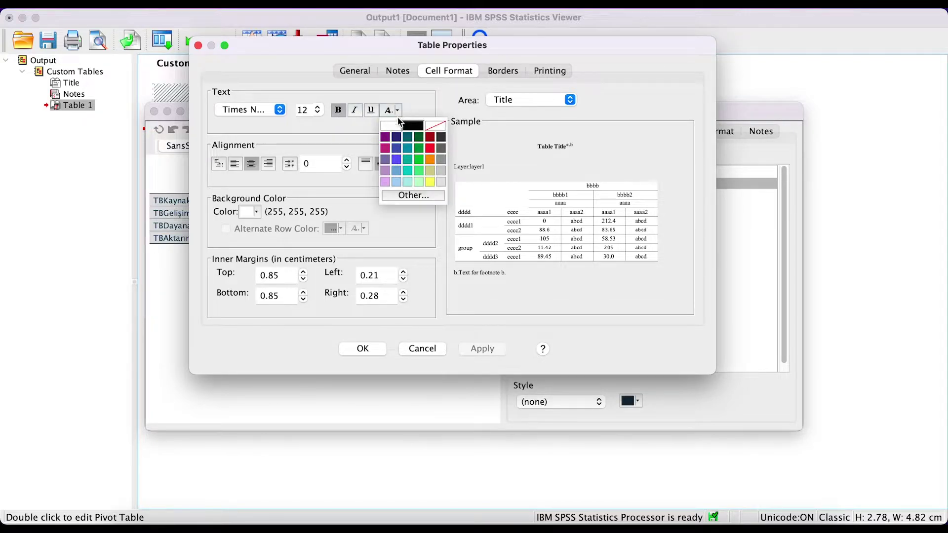
{"action": "left_click", "coordinate": [346, 130]}
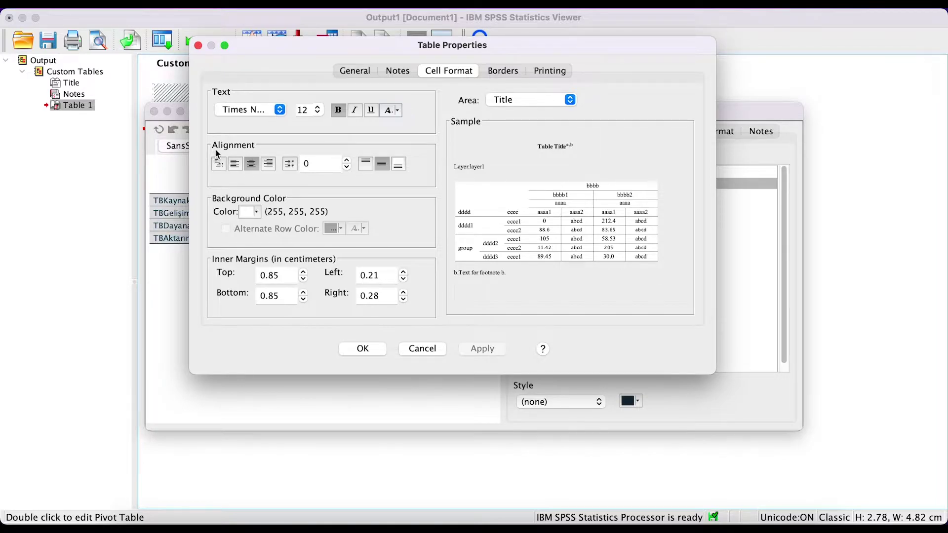
- Try left and right alignment for the table title, and restore centre alignment
{"action": "left_click", "coordinate": [235, 166]}
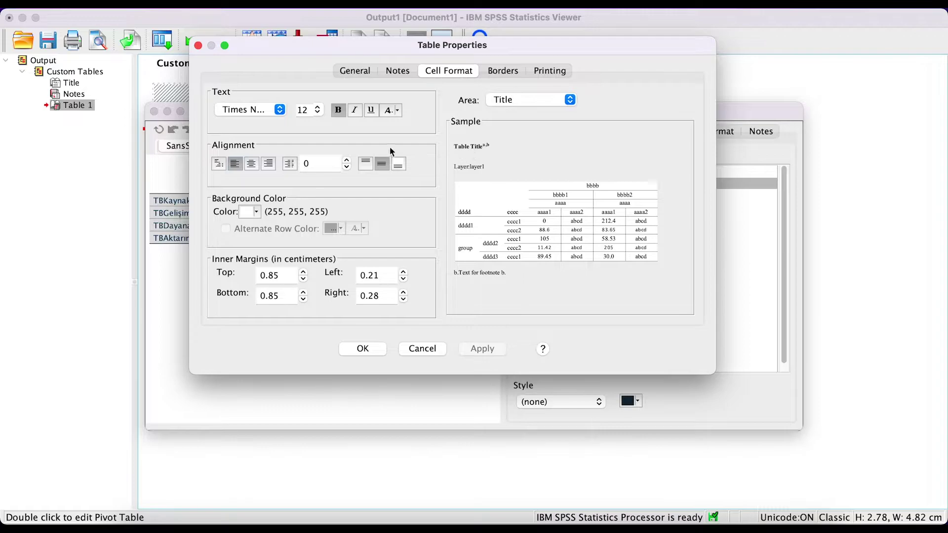
{"action": "left_click", "coordinate": [253, 165]}
{"action": "left_click", "coordinate": [268, 163]}
{"action": "left_click", "coordinate": [252, 164]}
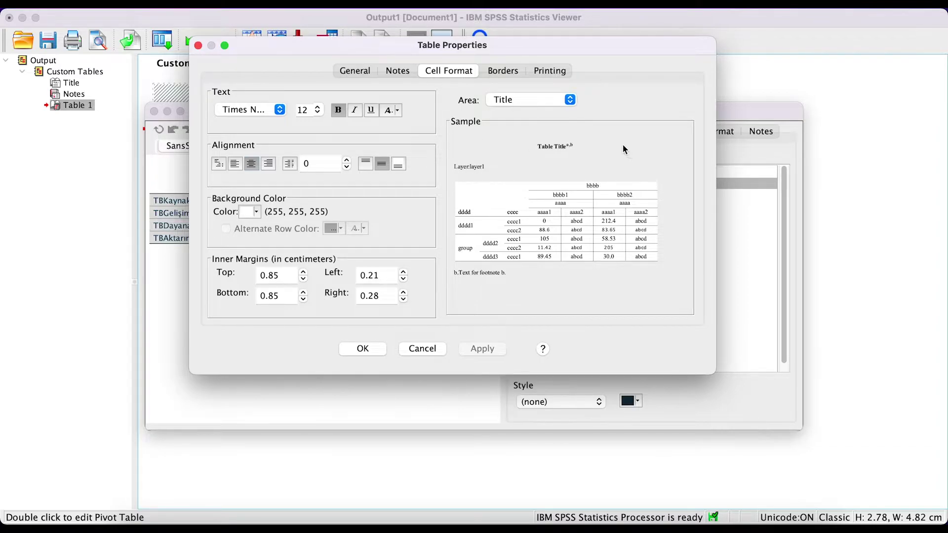
- Try no background colour for the table title, and set the background back to white
{"action": "left_click", "coordinate": [255, 213]}
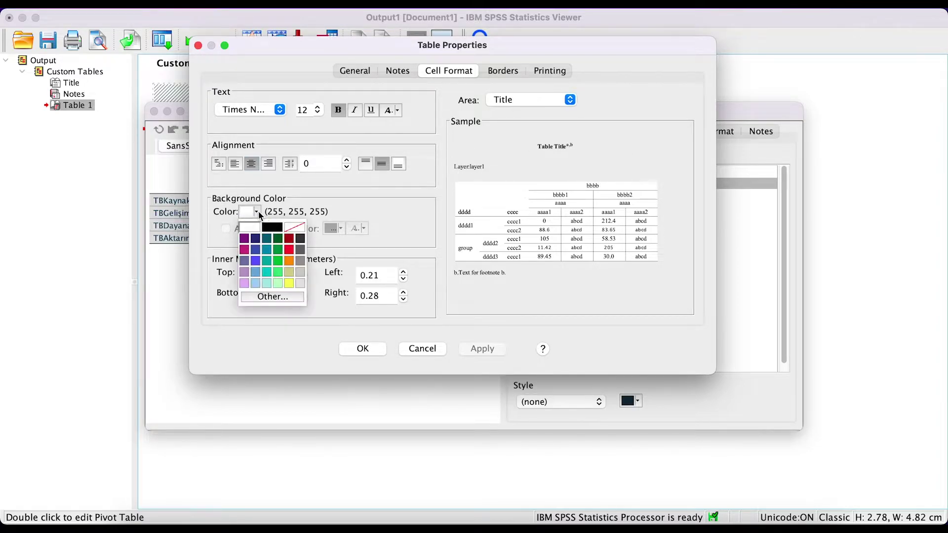
{"action": "left_click", "coordinate": [304, 228]}
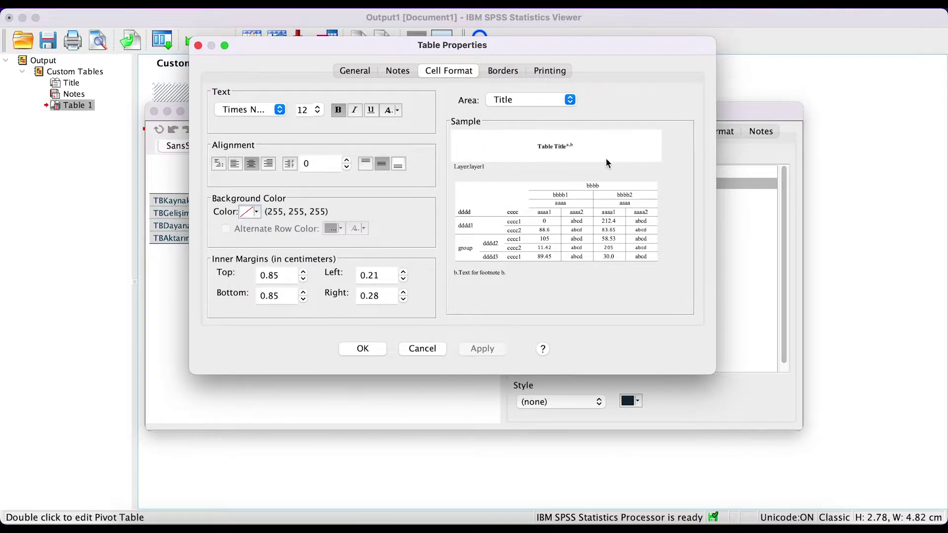
{"action": "left_click", "coordinate": [258, 213]}
{"action": "left_click", "coordinate": [250, 222]}
- Try bold text for the Layers area and for the Corner Labels area, restoring regular text in each
{"action": "left_click", "coordinate": [511, 100]}
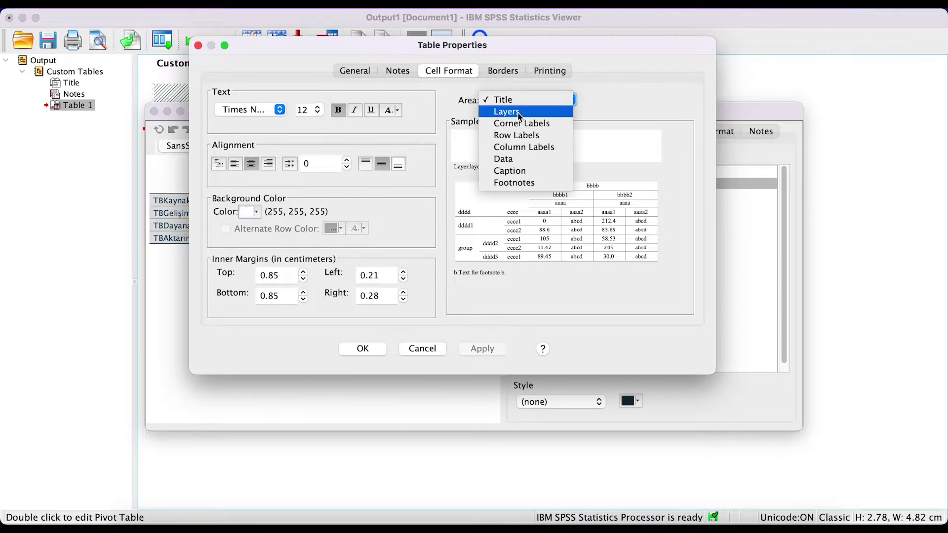
{"action": "left_click", "coordinate": [518, 113]}
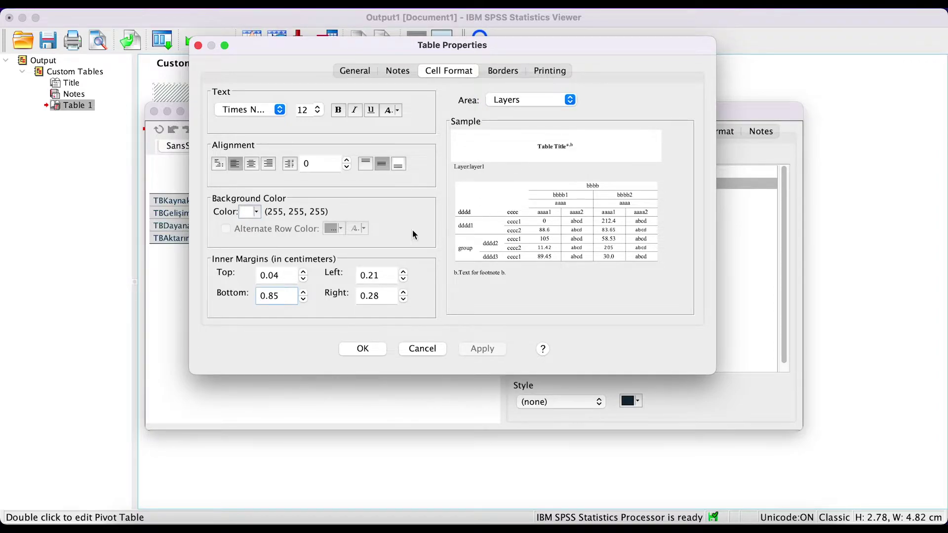
{"action": "left_click", "coordinate": [338, 110]}
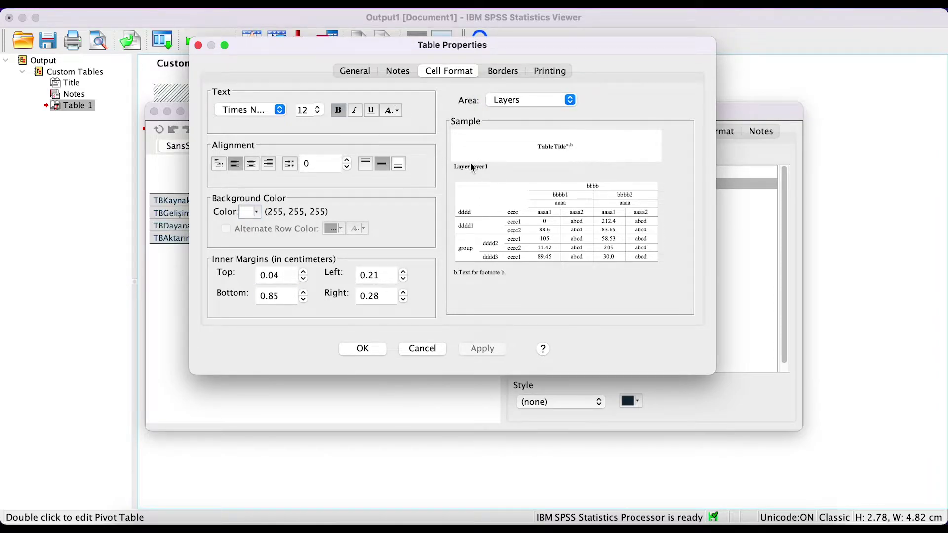
{"action": "left_click", "coordinate": [342, 111]}
{"action": "left_click", "coordinate": [520, 99]}
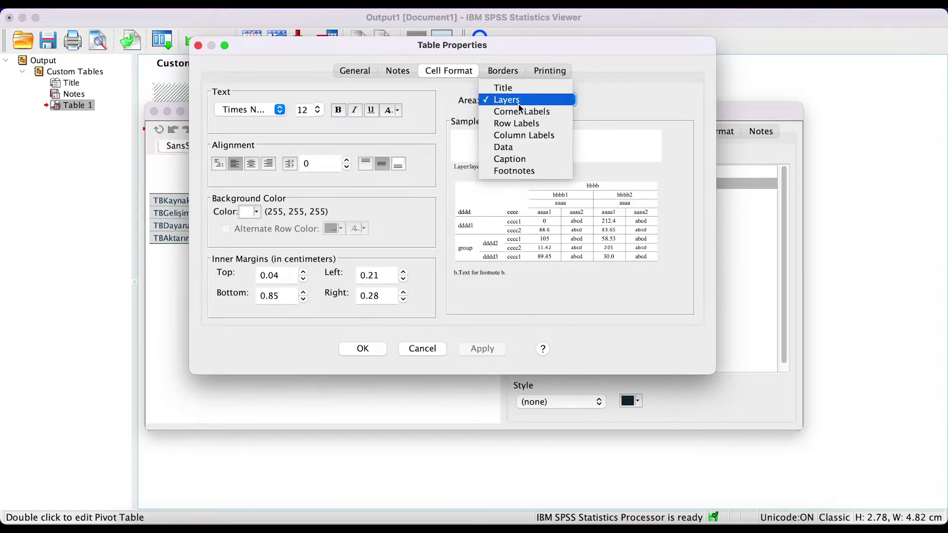
{"action": "left_click", "coordinate": [519, 110]}
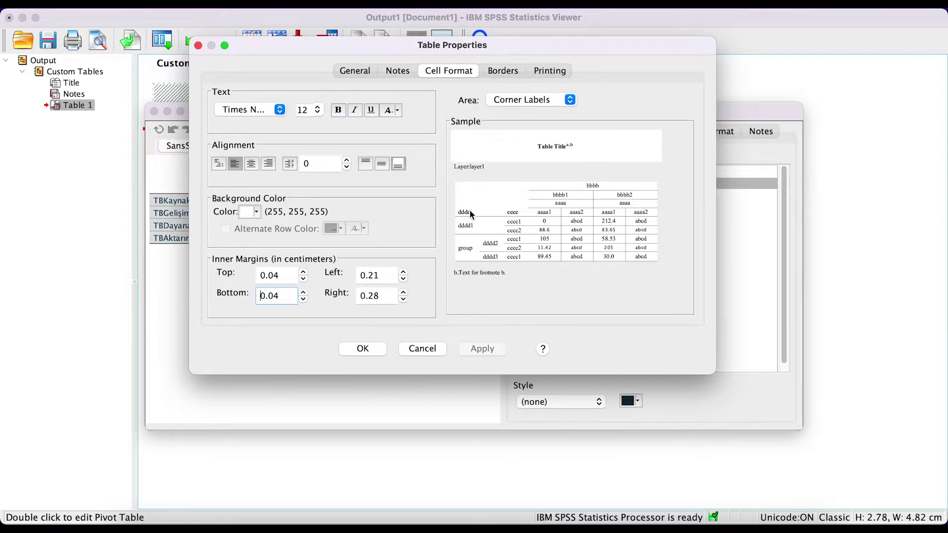
{"action": "left_click", "coordinate": [338, 110]}
{"action": "left_click", "coordinate": [340, 111]}
- Try bold text for the Row Labels and the Column Labels areas, restoring regular text in each
{"action": "left_click", "coordinate": [494, 99]}
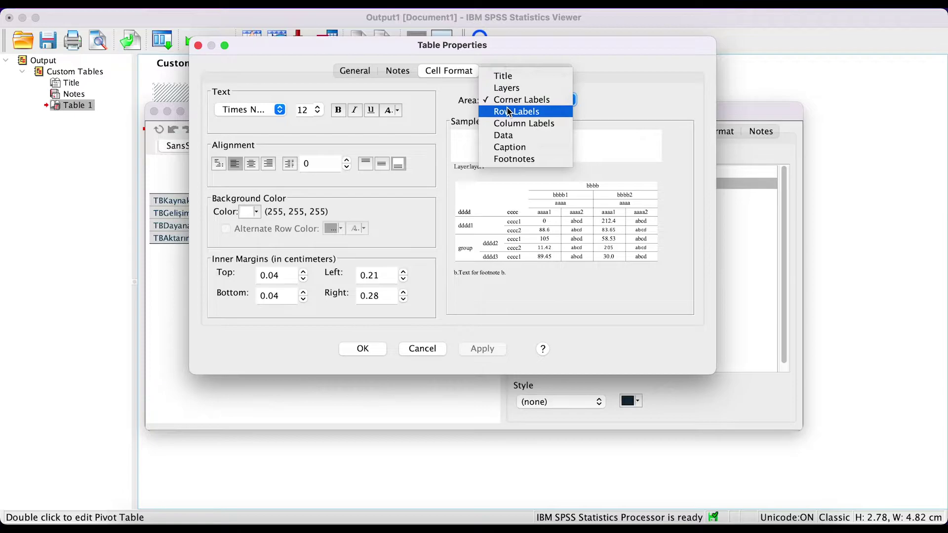
{"action": "left_click", "coordinate": [509, 111]}
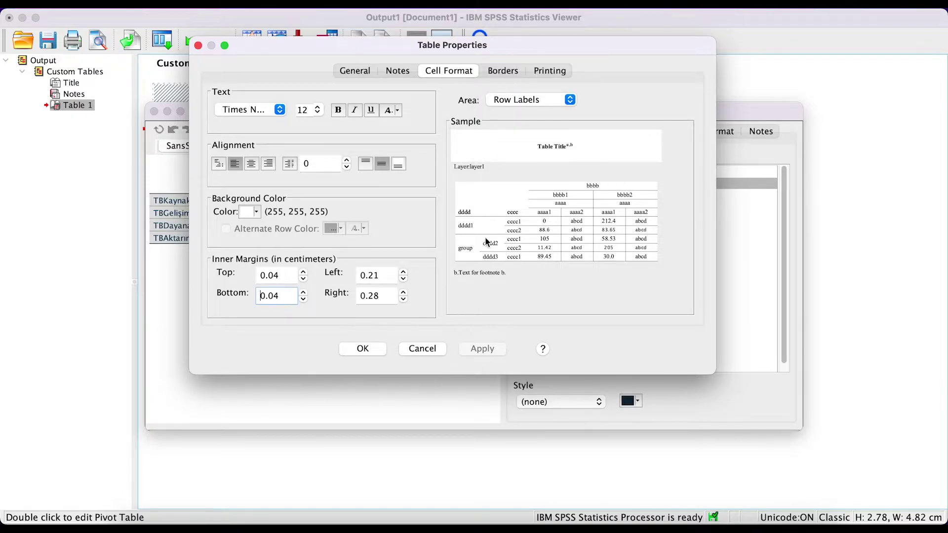
{"action": "left_click", "coordinate": [337, 109]}
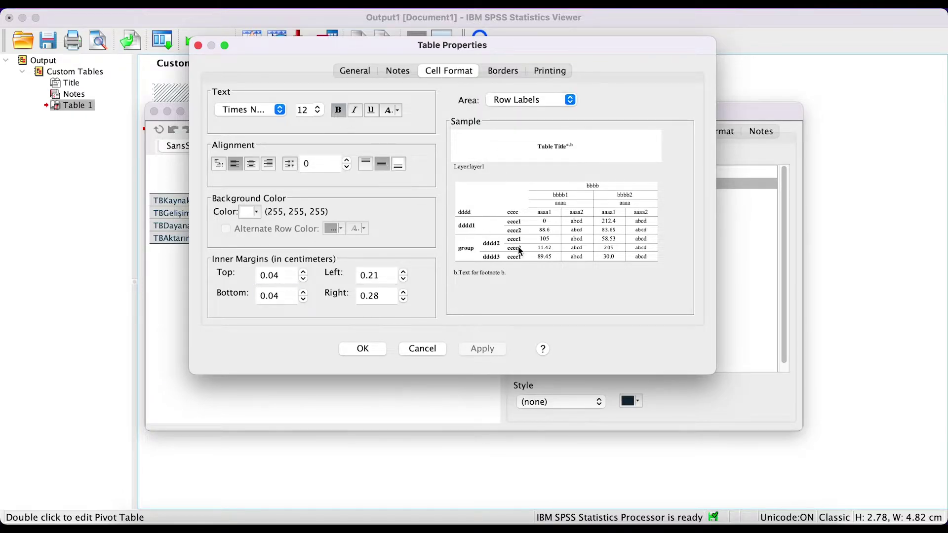
{"action": "left_click", "coordinate": [337, 109]}
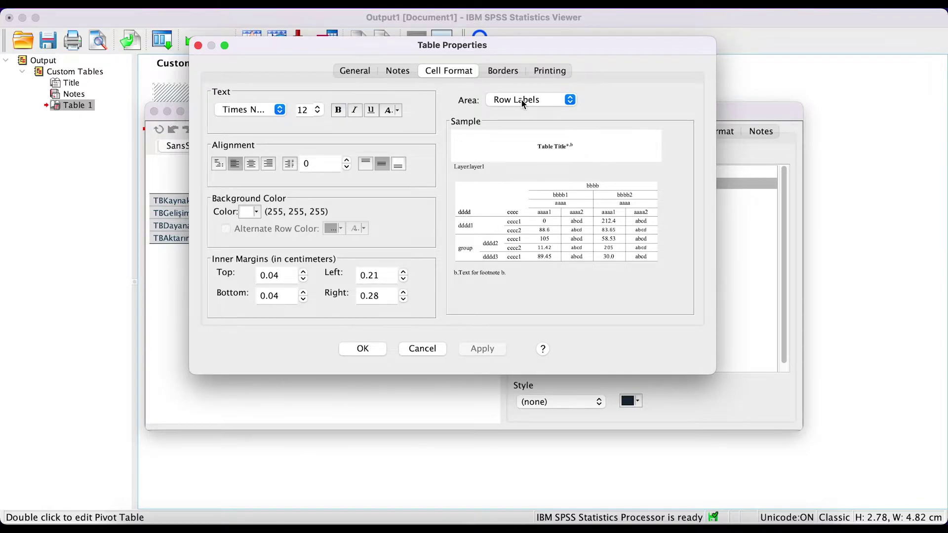
{"action": "left_click", "coordinate": [522, 99]}
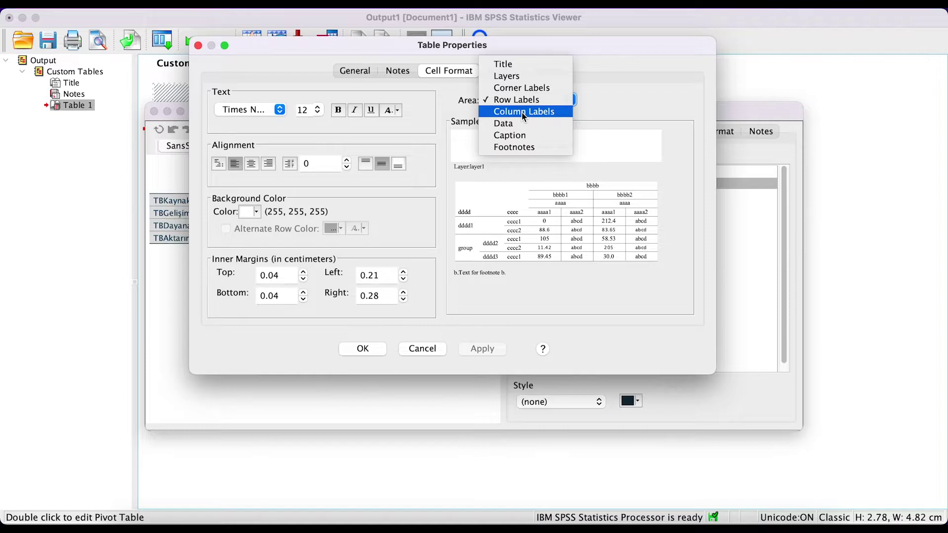
{"action": "left_click", "coordinate": [523, 113]}
{"action": "left_click", "coordinate": [337, 110]}
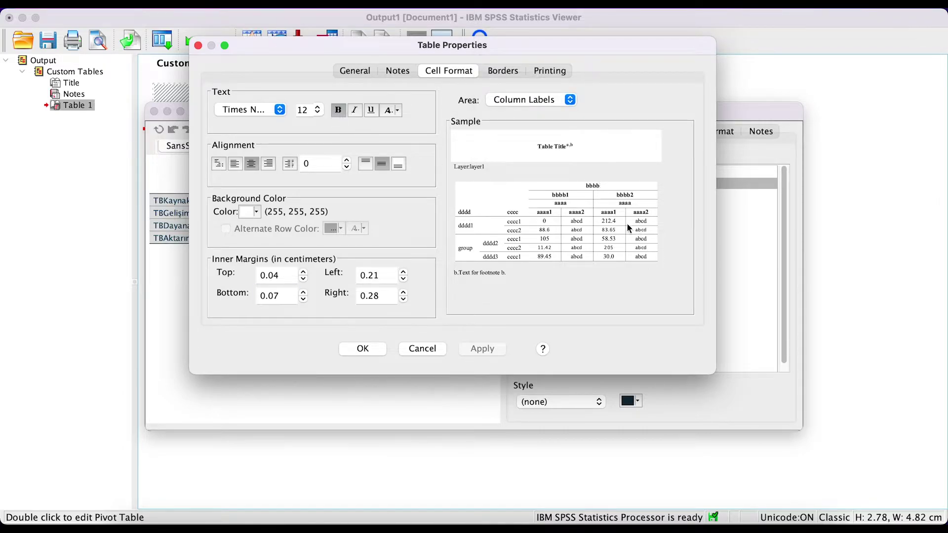
{"action": "left_click", "coordinate": [337, 109]}
- Try bold text for the Data area, restore regular text, and check the remaining formattable areas
{"action": "left_click", "coordinate": [509, 100]}
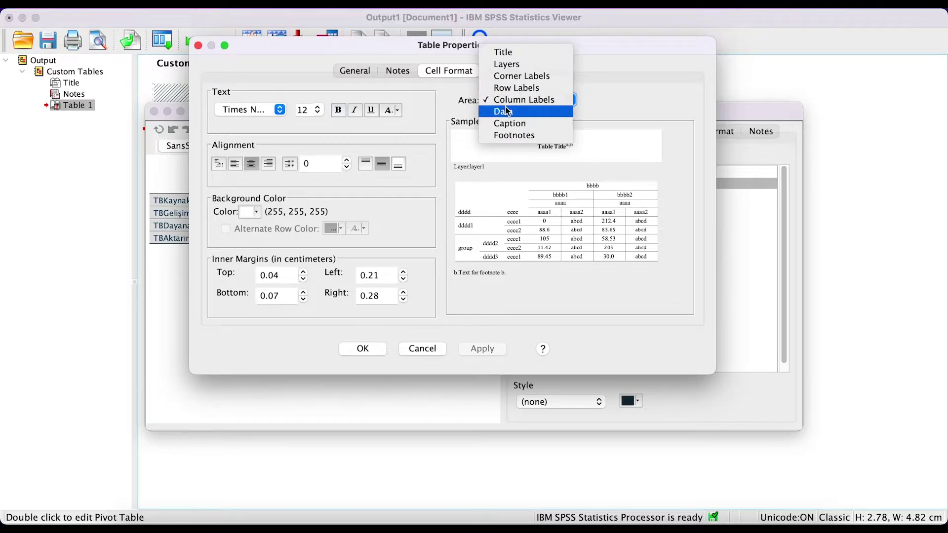
{"action": "left_click", "coordinate": [505, 111]}
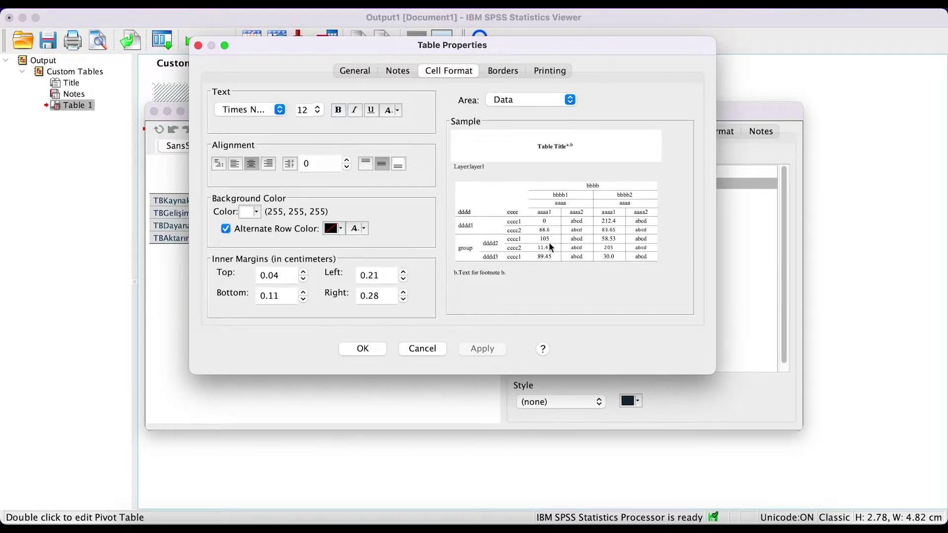
{"action": "left_click", "coordinate": [339, 111]}
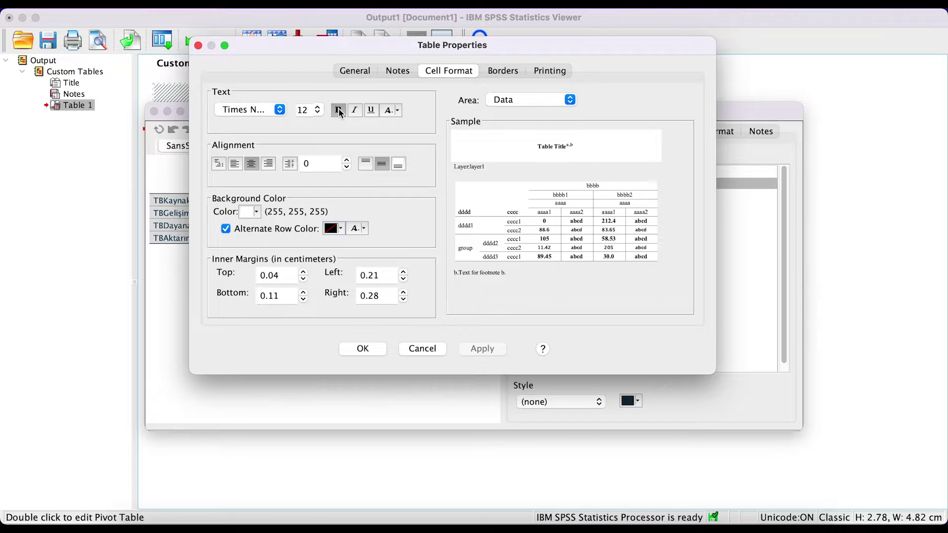
{"action": "left_click", "coordinate": [339, 111]}
{"action": "left_click", "coordinate": [519, 99]}
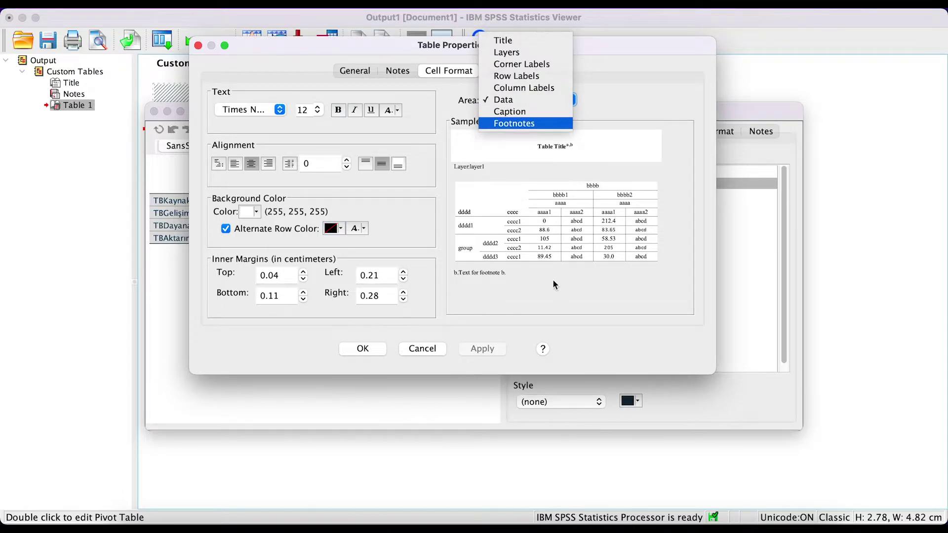
{"action": "left_click", "coordinate": [430, 134]}
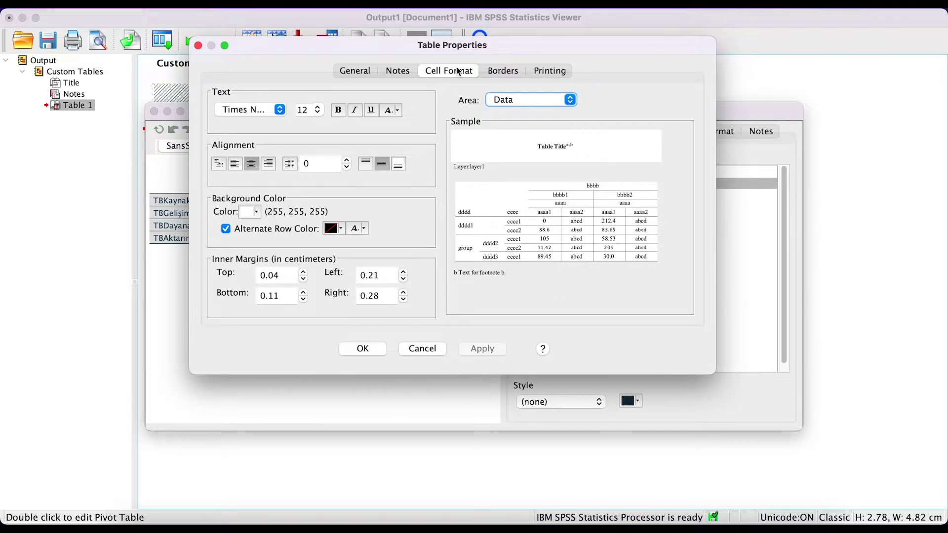
- In the look's border settings, try a thick solid line on the left inner frame, and restore it to none
{"action": "left_click", "coordinate": [514, 70]}
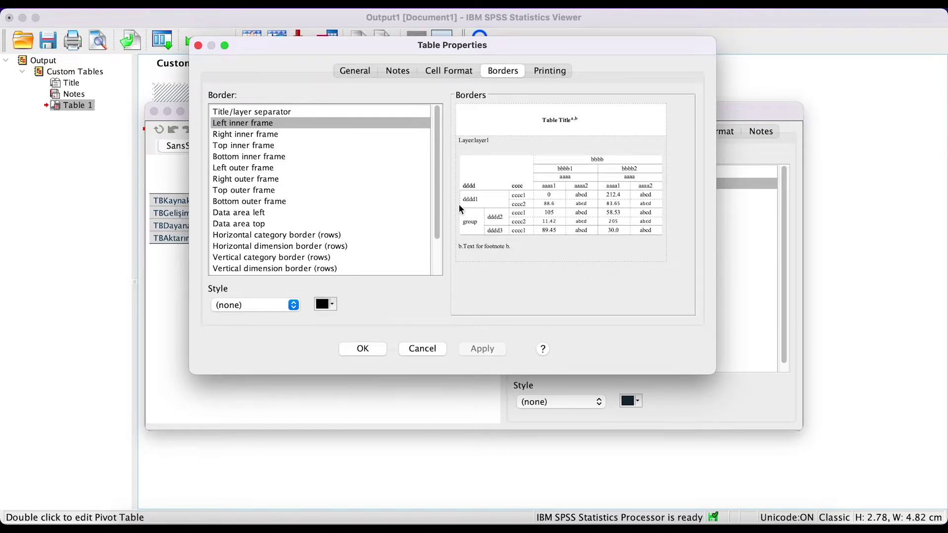
{"action": "left_click", "coordinate": [292, 306]}
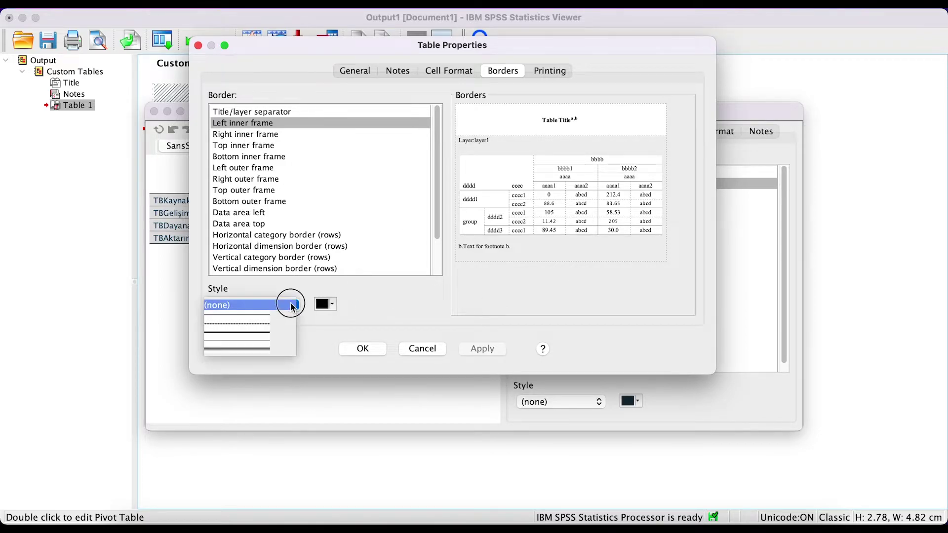
{"action": "left_click", "coordinate": [235, 333]}
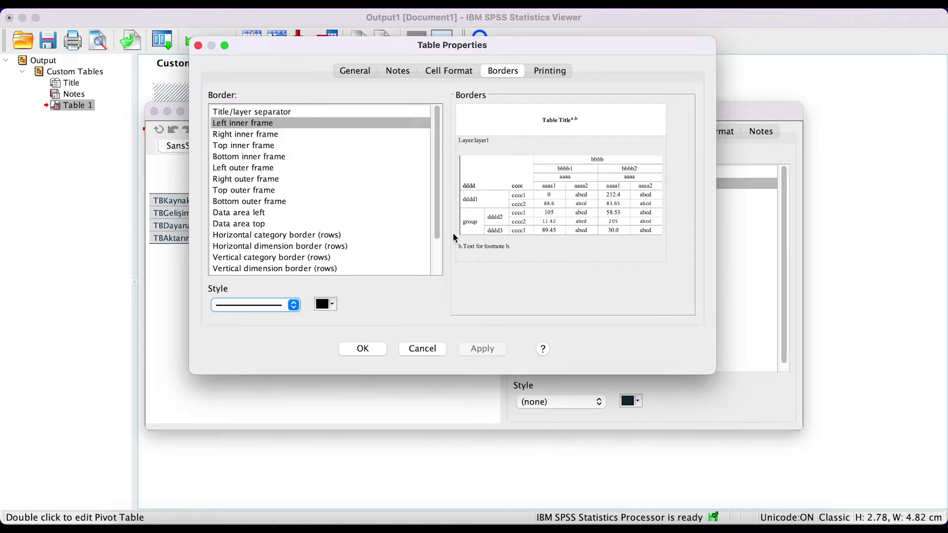
{"action": "left_click", "coordinate": [282, 307]}
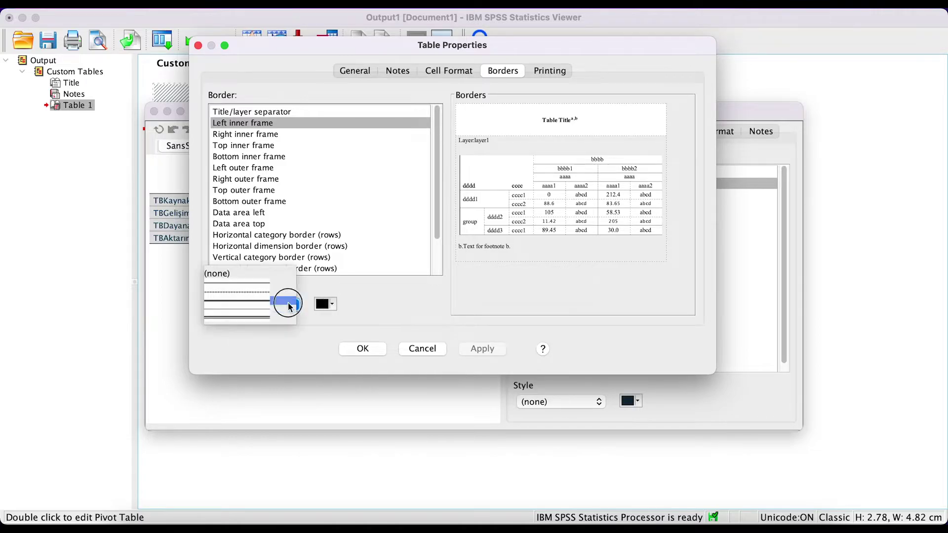
{"action": "left_click", "coordinate": [247, 275]}
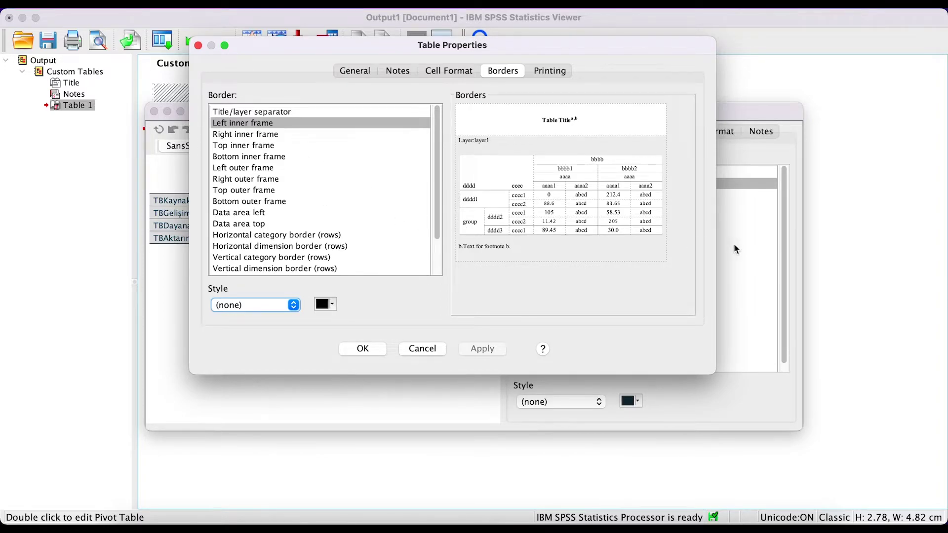
- Try a thick solid line on the right inner frame, and restore its style to none
{"action": "left_click", "coordinate": [232, 134]}
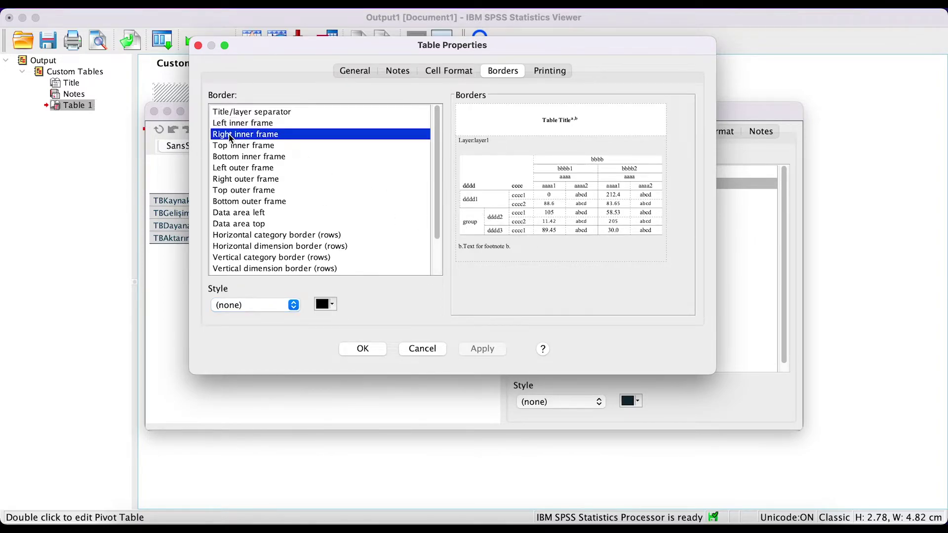
{"action": "left_click", "coordinate": [294, 305]}
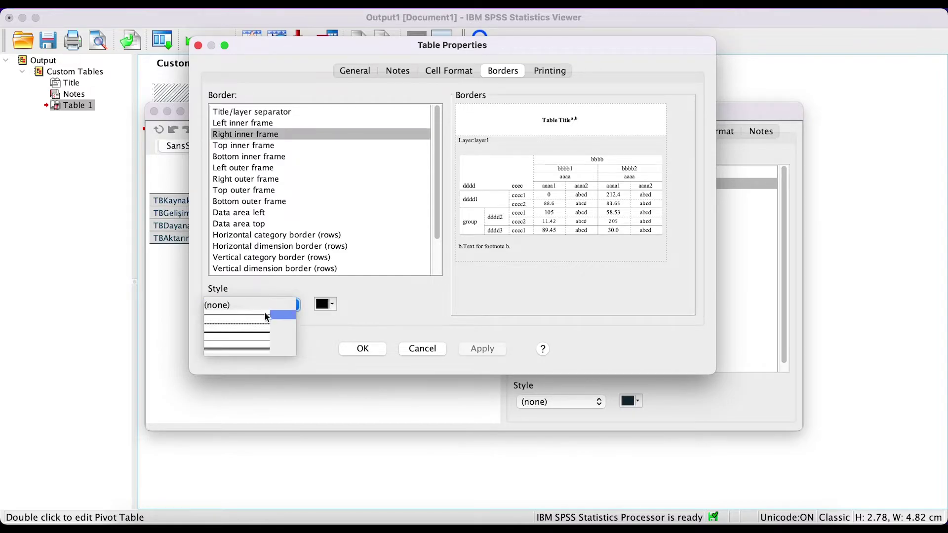
{"action": "left_click", "coordinate": [250, 336]}
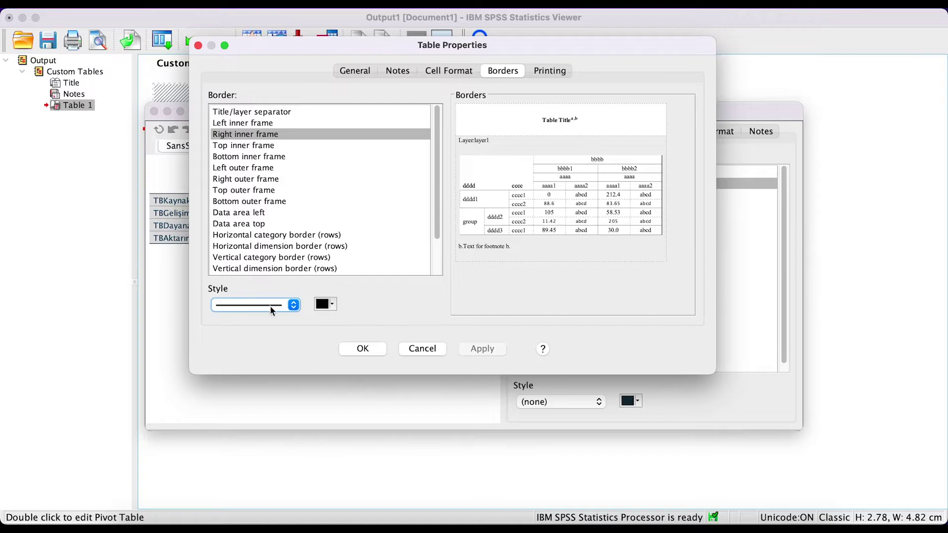
{"action": "left_click", "coordinate": [293, 305]}
{"action": "left_click", "coordinate": [246, 274]}
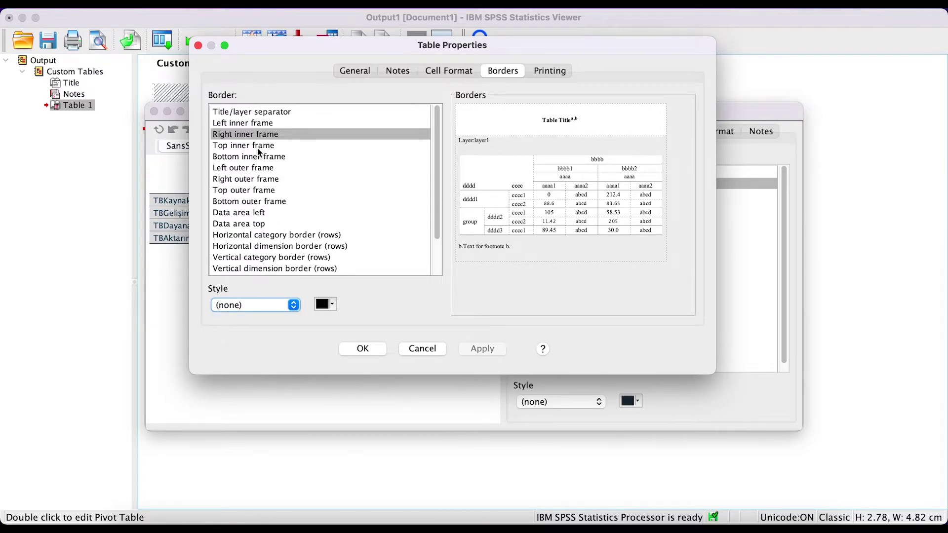
- Examine the line style and colour choices available for the left outer frame
{"action": "left_click", "coordinate": [251, 167]}
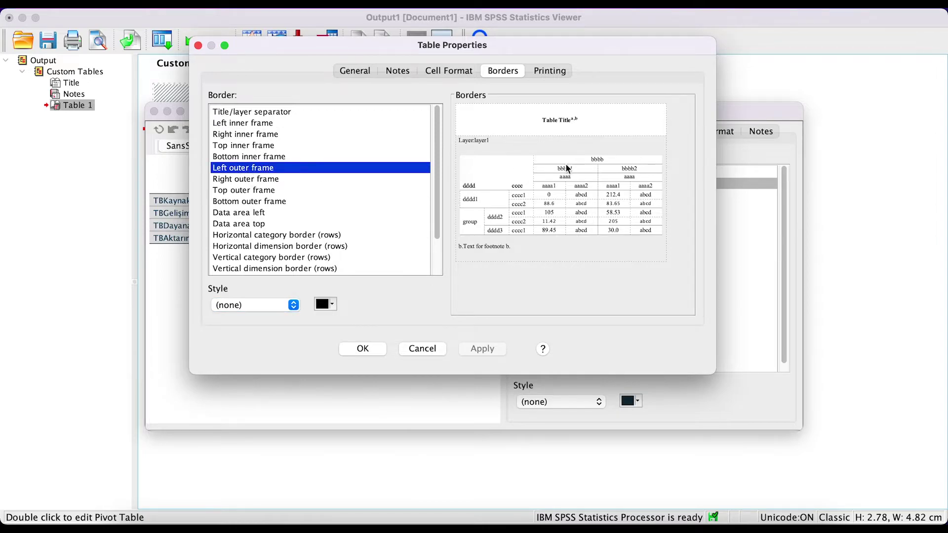
{"action": "left_click", "coordinate": [292, 306]}
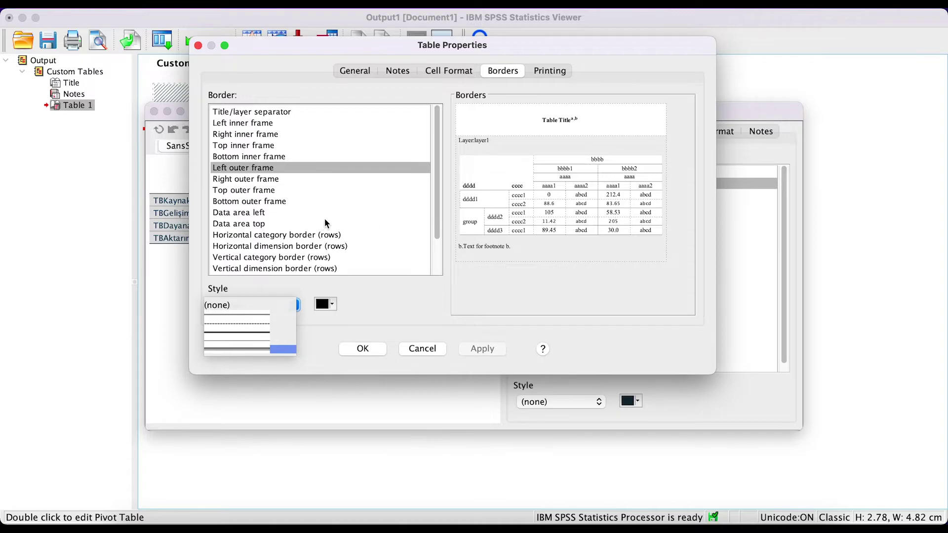
{"action": "left_click", "coordinate": [331, 305]}
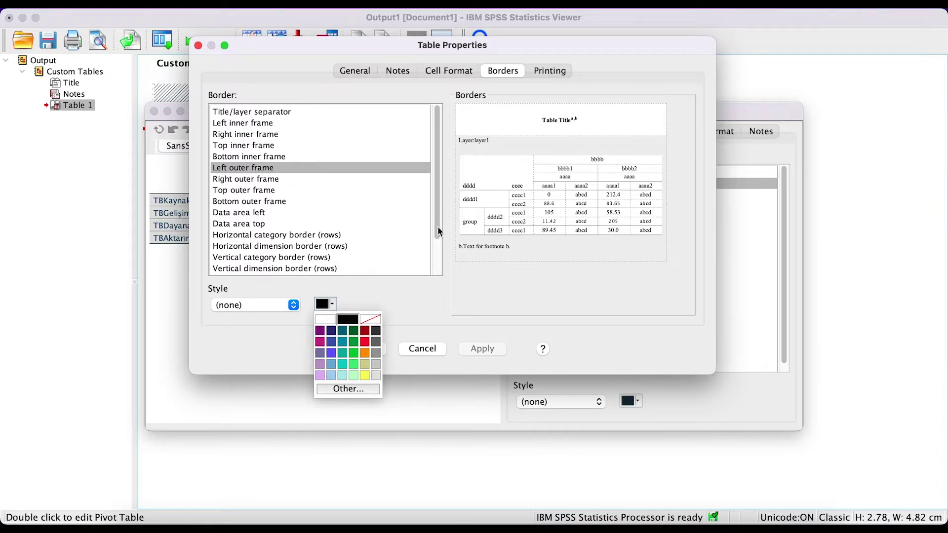
{"action": "left_click", "coordinate": [471, 283]}
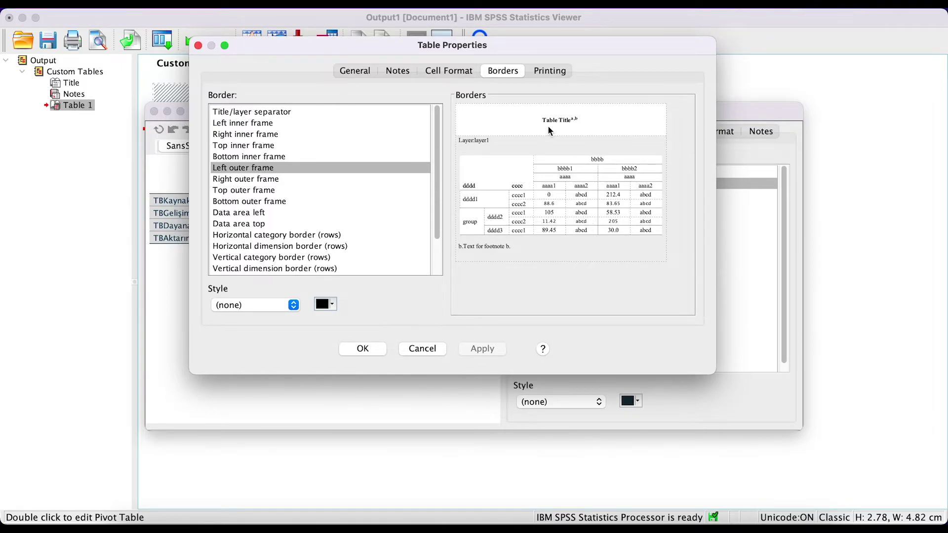
- Try the Print all layers option in the look's printing settings, turn it off, and cancel the table property edits
{"action": "left_click", "coordinate": [545, 72]}
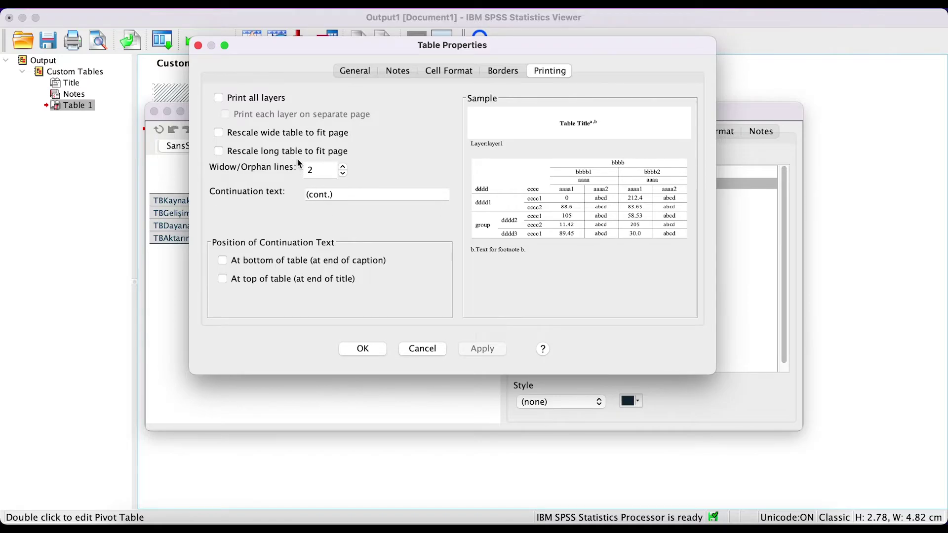
{"action": "left_click", "coordinate": [251, 102]}
{"action": "left_click", "coordinate": [251, 100]}
{"action": "left_click", "coordinate": [251, 100]}
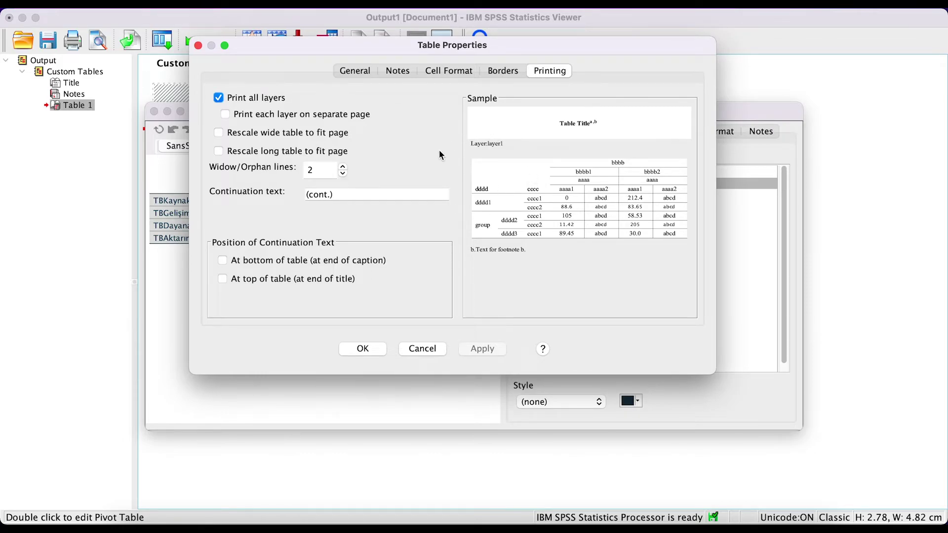
{"action": "left_click", "coordinate": [276, 99]}
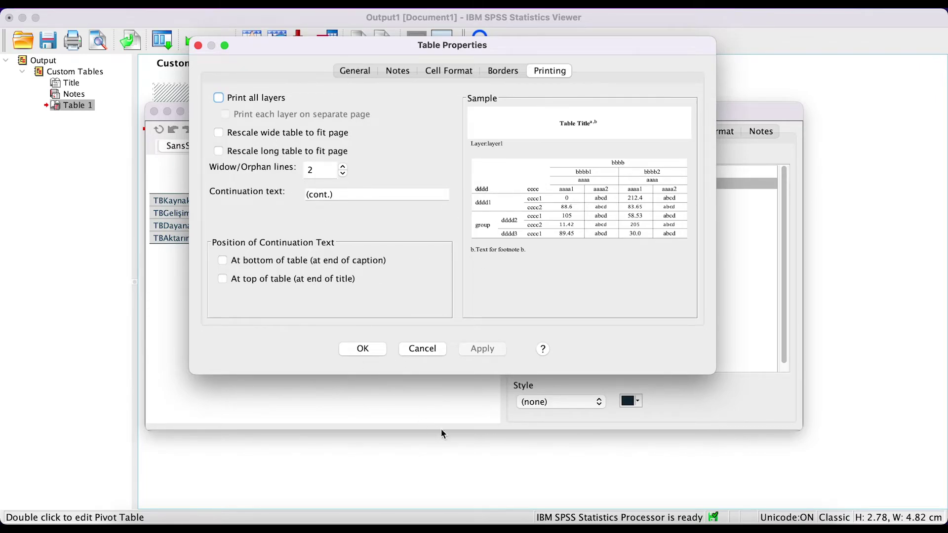
{"action": "left_click", "coordinate": [427, 354]}
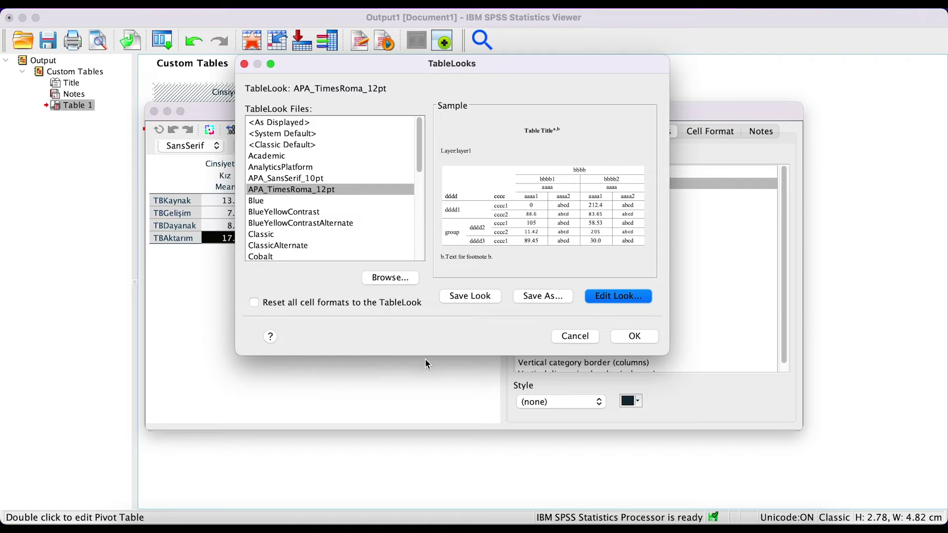
{"action": "left_click", "coordinate": [612, 298]}
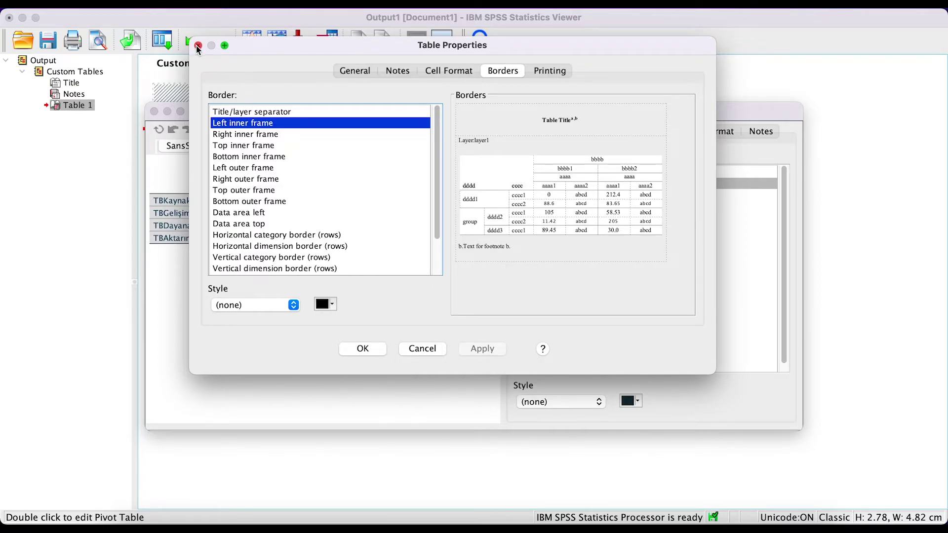
{"action": "left_click", "coordinate": [429, 354]}
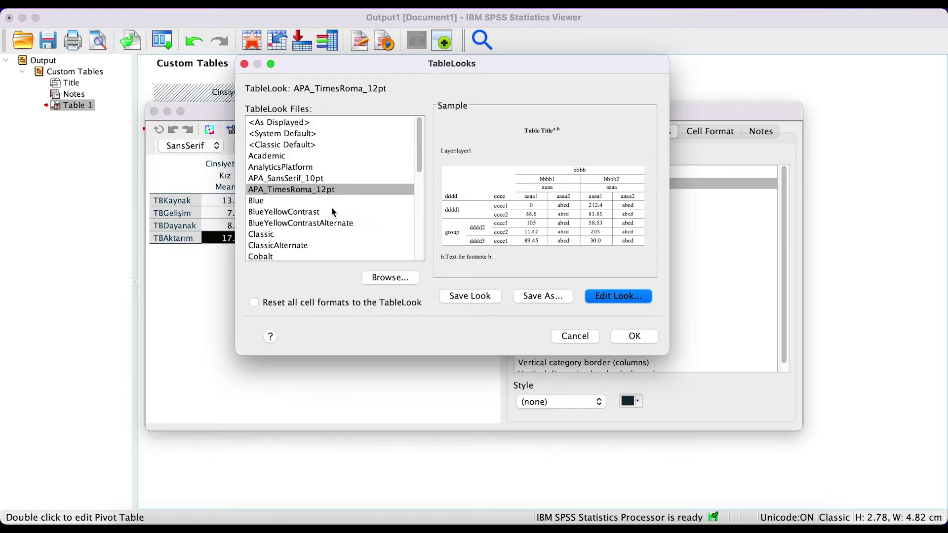
{"action": "left_click", "coordinate": [300, 193]}
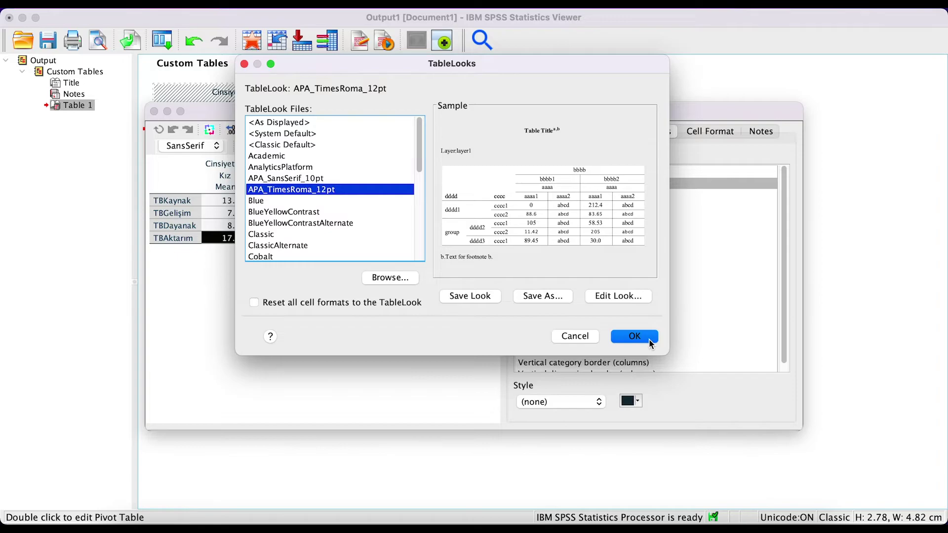
{"action": "left_click", "coordinate": [243, 64]}
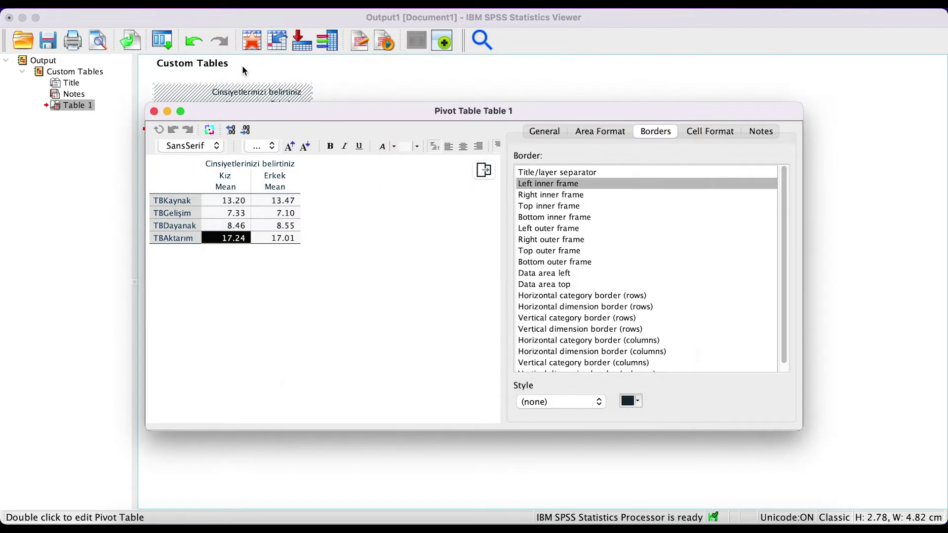
{"action": "left_click", "coordinate": [154, 111]}
{"action": "left_click", "coordinate": [282, 225]}
{"action": "left_click", "coordinate": [250, 156]}
{"action": "left_click", "coordinate": [244, 226]}
{"action": "left_click", "coordinate": [247, 153]}
{"action": "left_click", "coordinate": [218, 179]}
{"action": "left_click", "coordinate": [261, 172]}
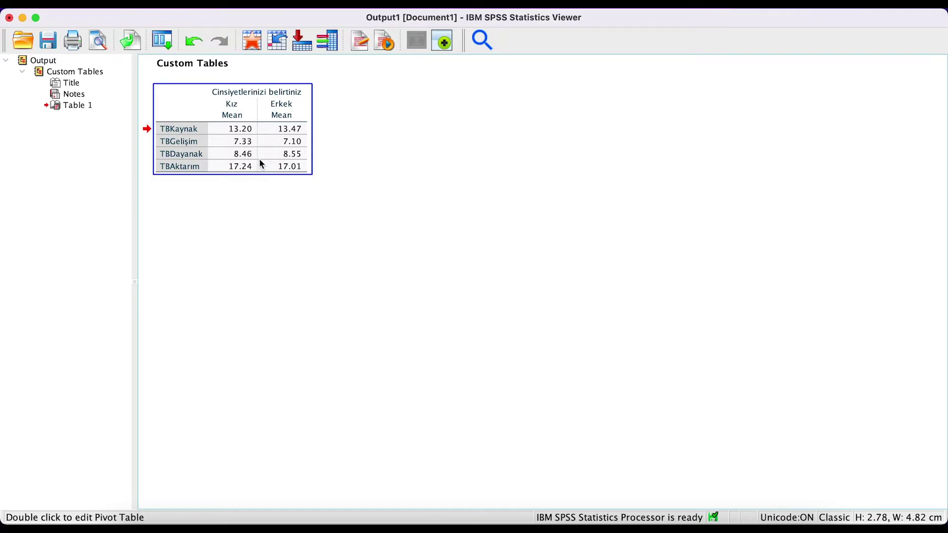
- Apply the APA_TimesRoma_12pt TableLook to the custom table of subscale means by gender and close its editor
{"action": "right_click", "coordinate": [261, 144]}
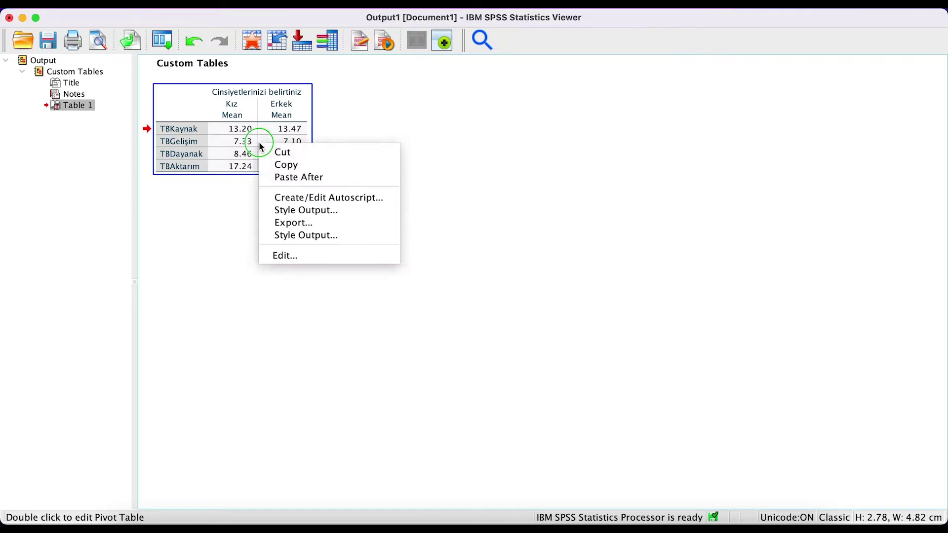
{"action": "left_click", "coordinate": [284, 255]}
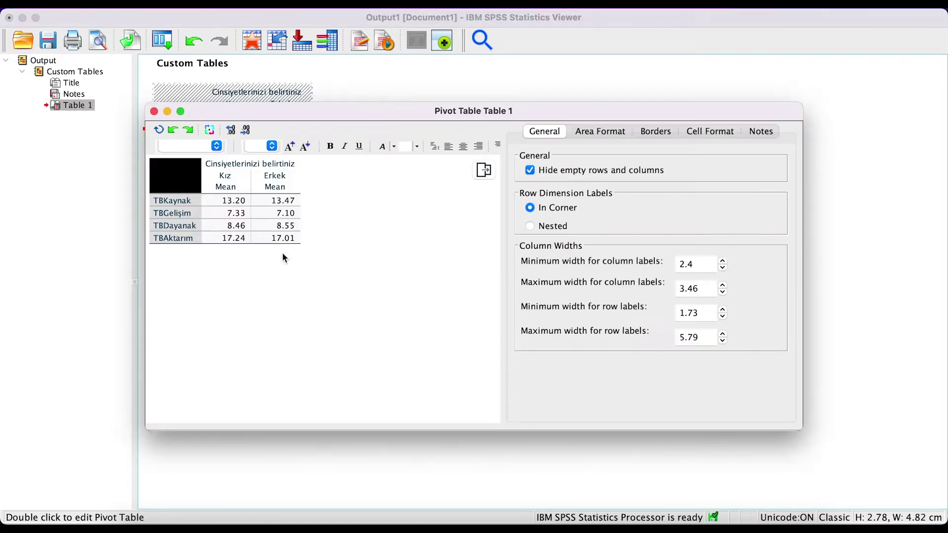
{"action": "right_click", "coordinate": [222, 214]}
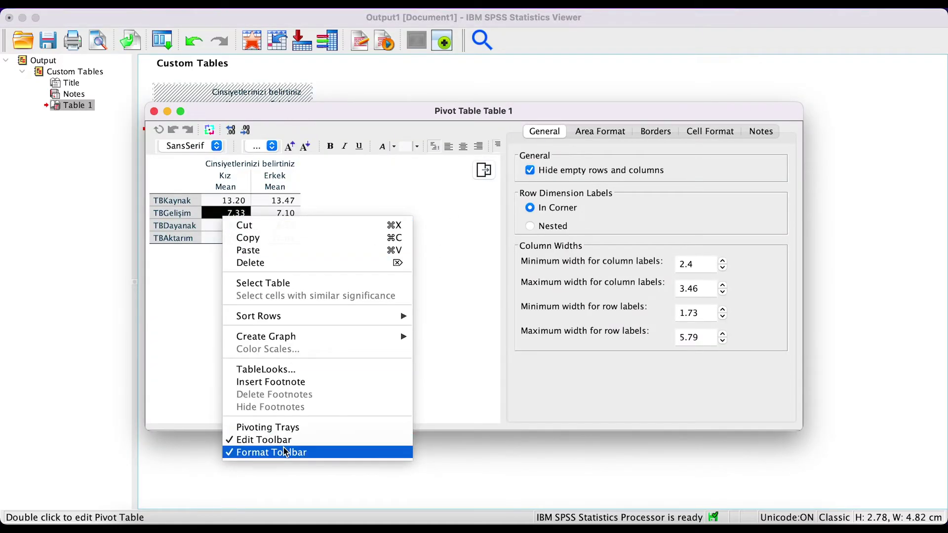
{"action": "left_click", "coordinate": [291, 369]}
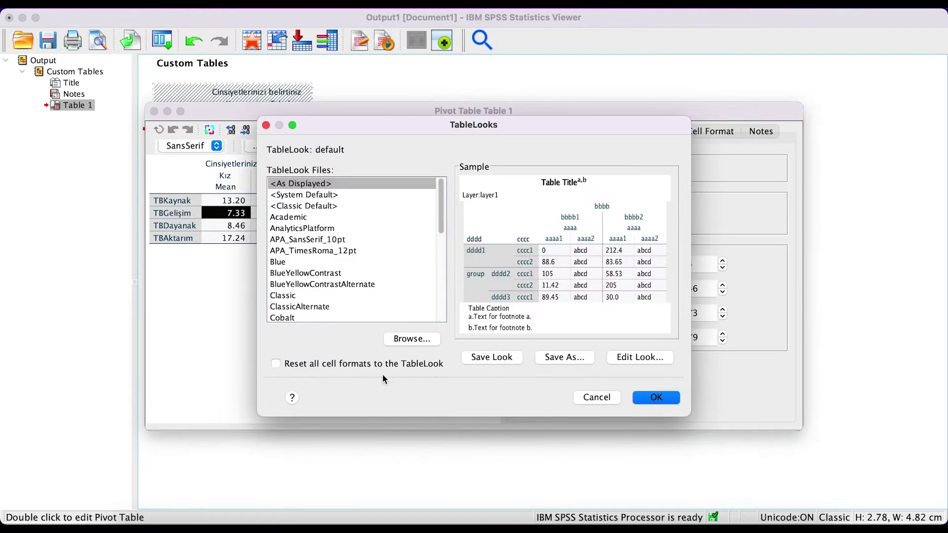
{"action": "left_click", "coordinate": [312, 251]}
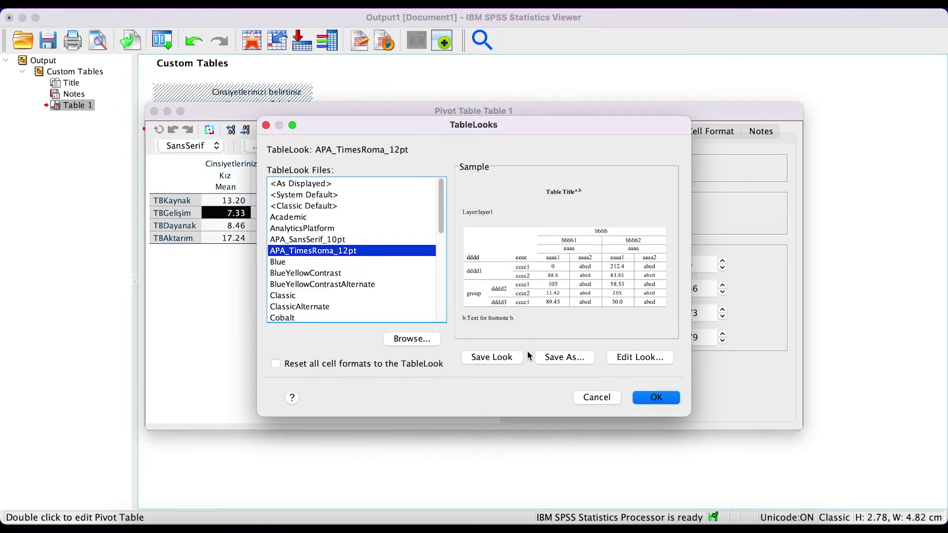
{"action": "left_click", "coordinate": [660, 398]}
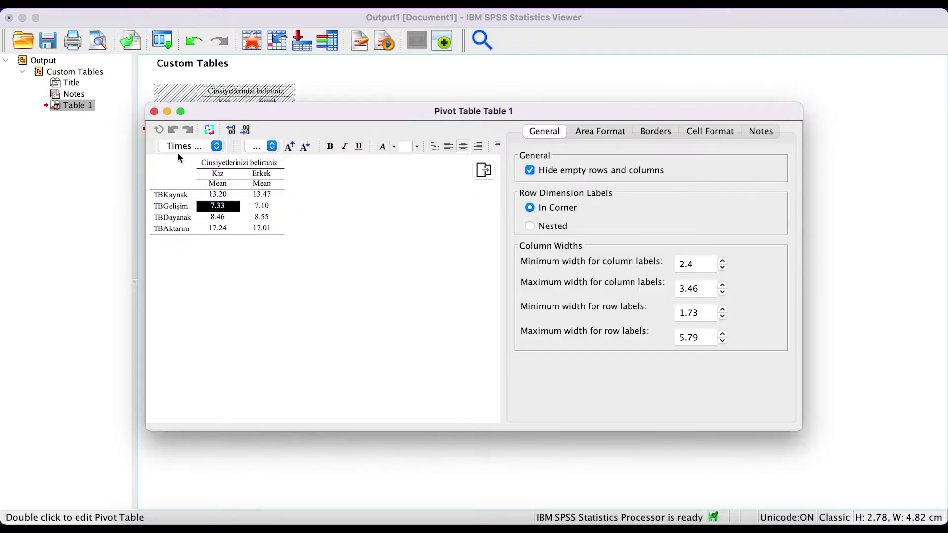
{"action": "left_click", "coordinate": [153, 112]}
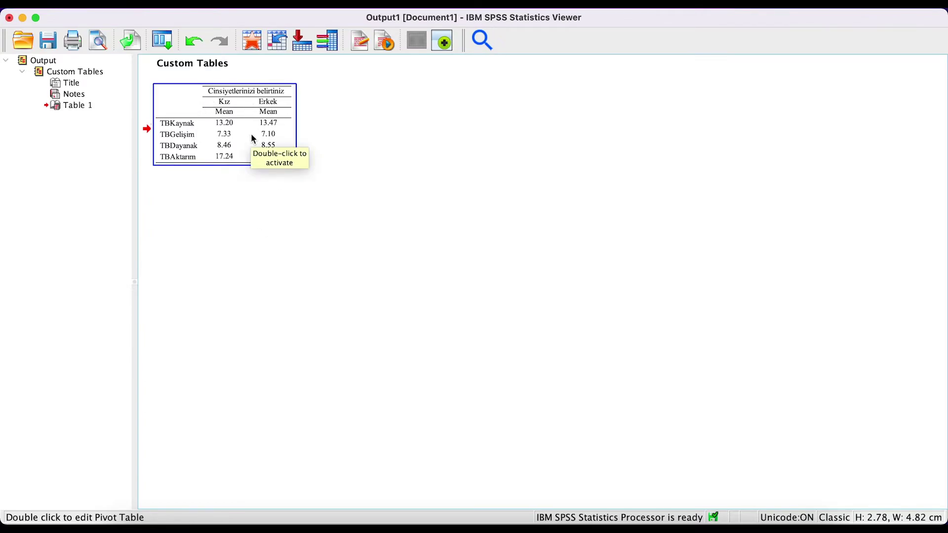
- Run Custom Tables again with the existing layout of subscale means by gender
{"action": "left_click", "coordinate": [348, 7]}
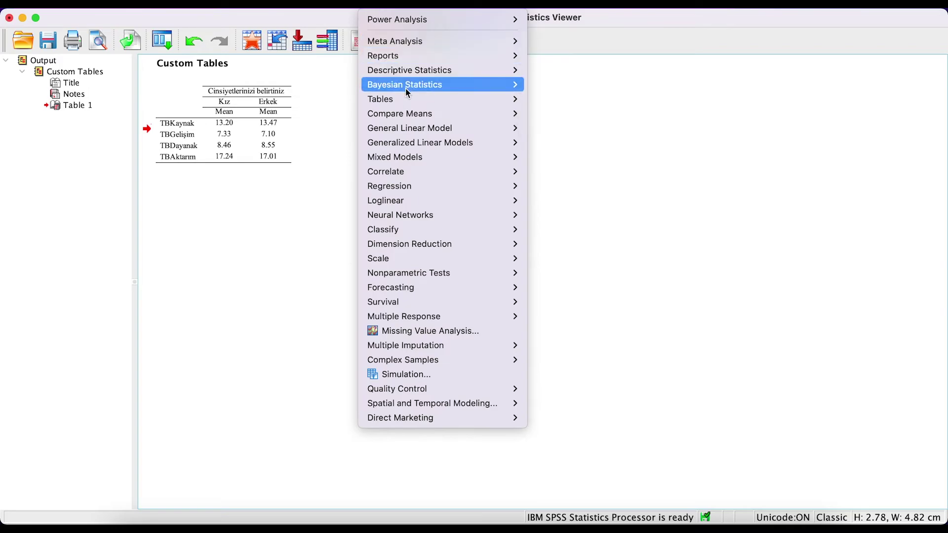
{"action": "mouse_move", "coordinate": [411, 100]}
{"action": "left_click", "coordinate": [608, 99]}
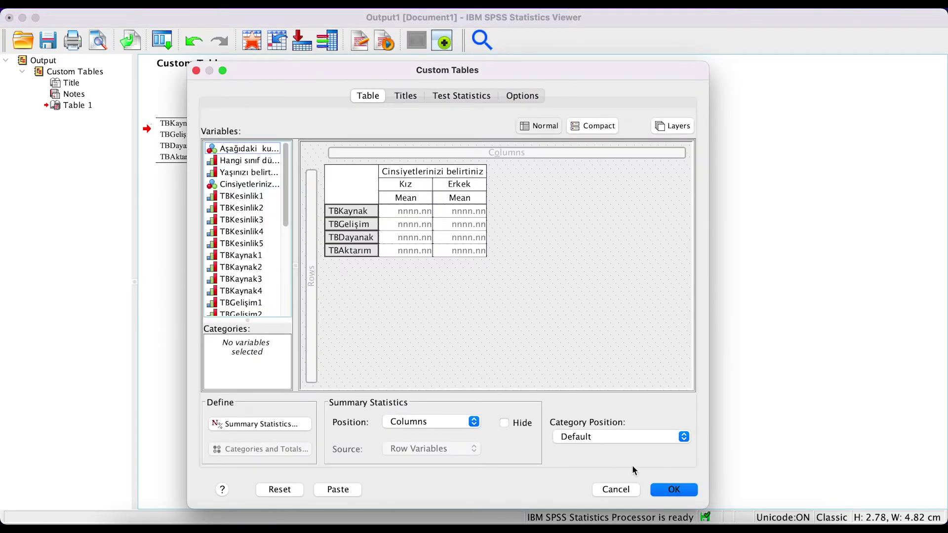
{"action": "left_click", "coordinate": [674, 490]}
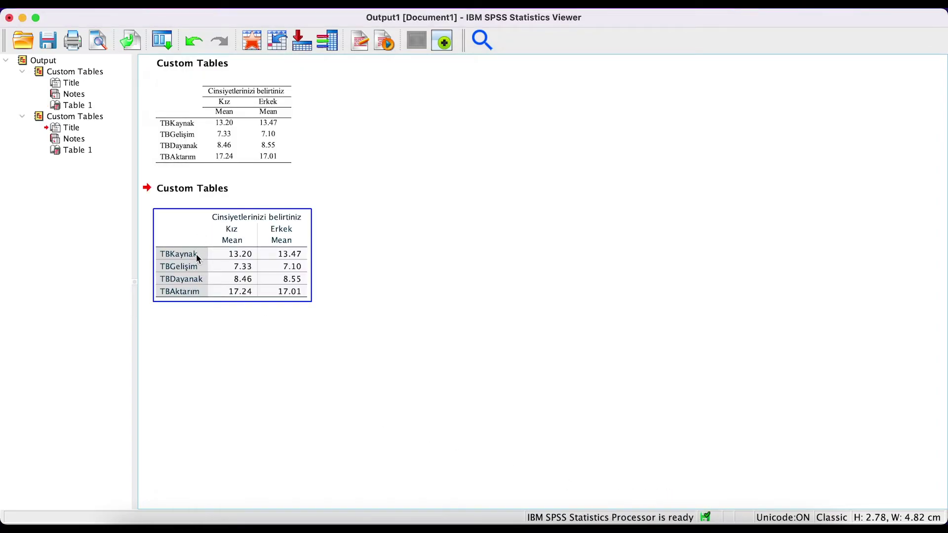
{"action": "left_click", "coordinate": [218, 315]}
{"action": "left_click", "coordinate": [250, 277]}
{"action": "left_click", "coordinate": [230, 205]}
{"action": "left_click", "coordinate": [235, 146]}
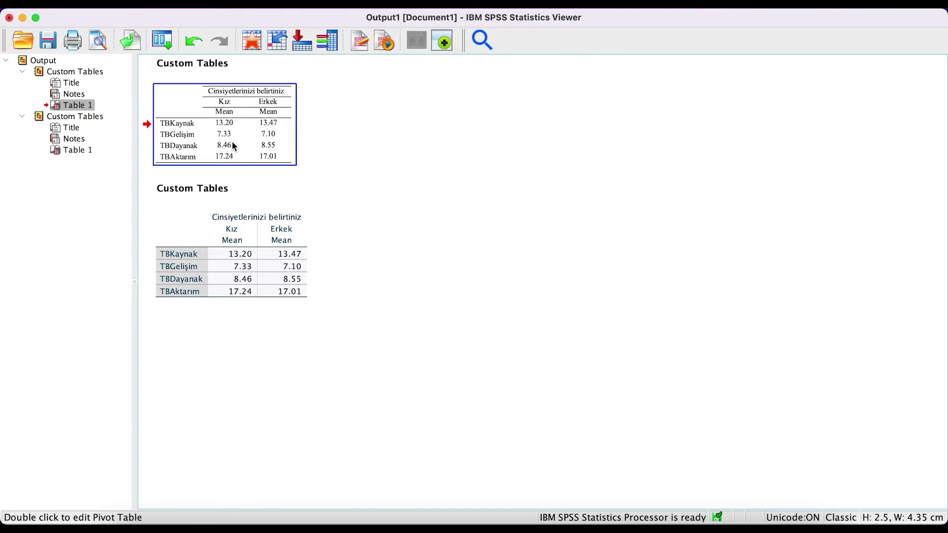
{"action": "right_click", "coordinate": [234, 147]}
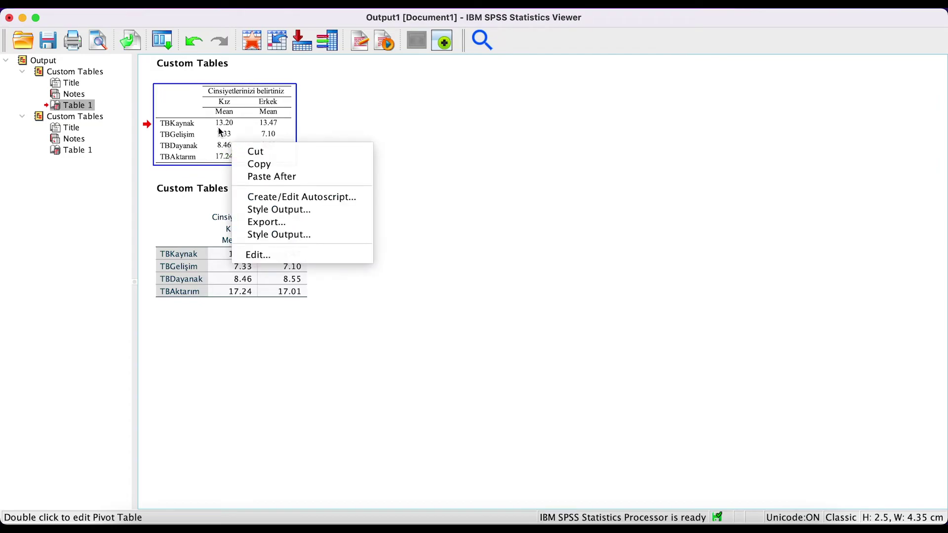
{"action": "left_click", "coordinate": [218, 129]}
- In the program options, set APA_TimesRoma_12pt as the default pivot table look, with Shrink width to fit for copying wide tables
{"action": "left_click", "coordinate": [157, 4]}
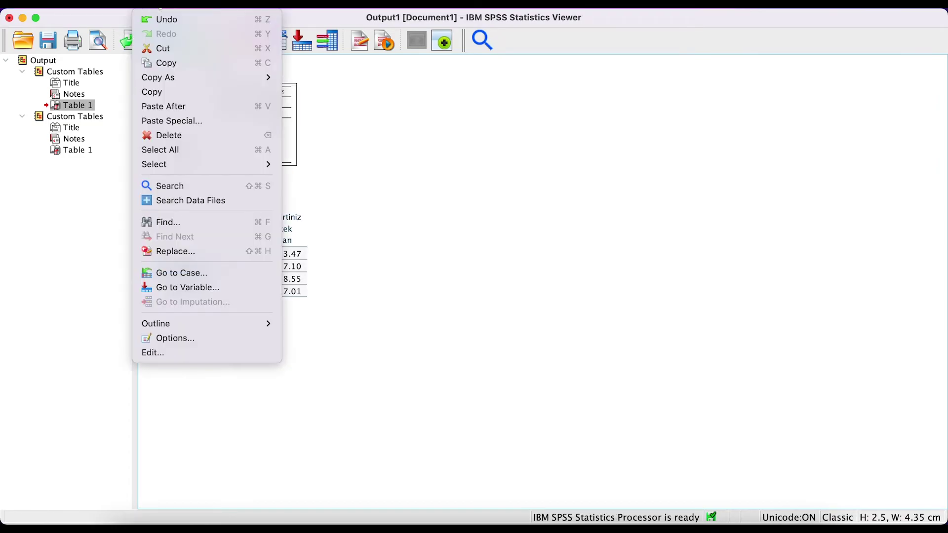
{"action": "left_click", "coordinate": [183, 340]}
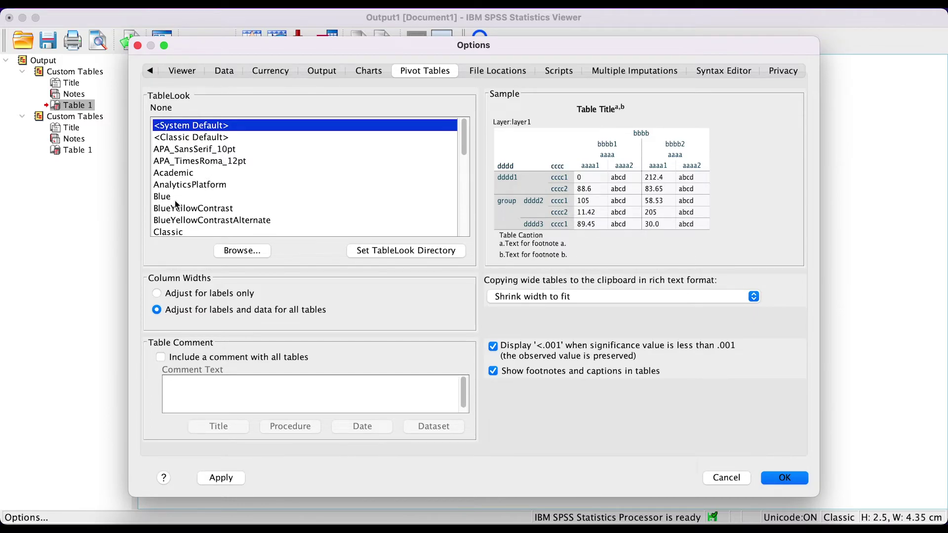
{"action": "left_click", "coordinate": [230, 165]}
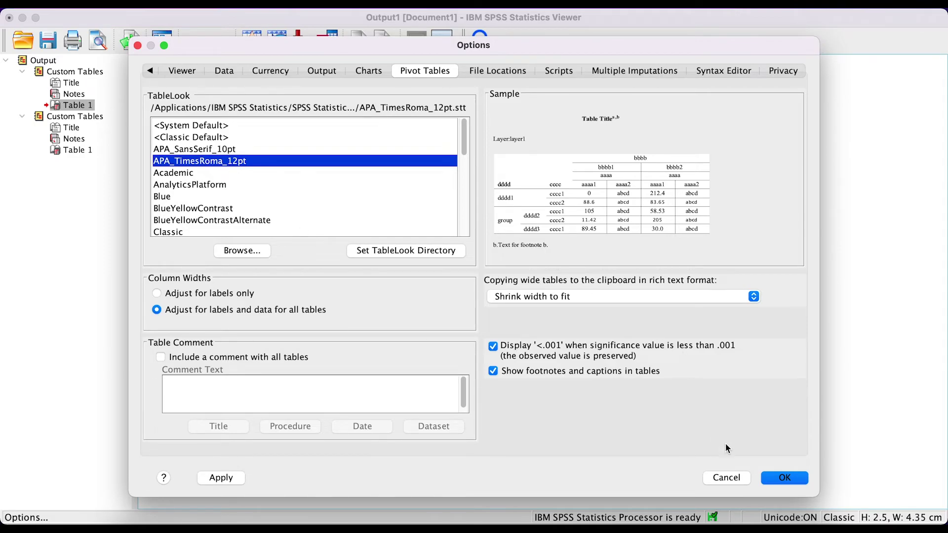
{"action": "left_click", "coordinate": [532, 297]}
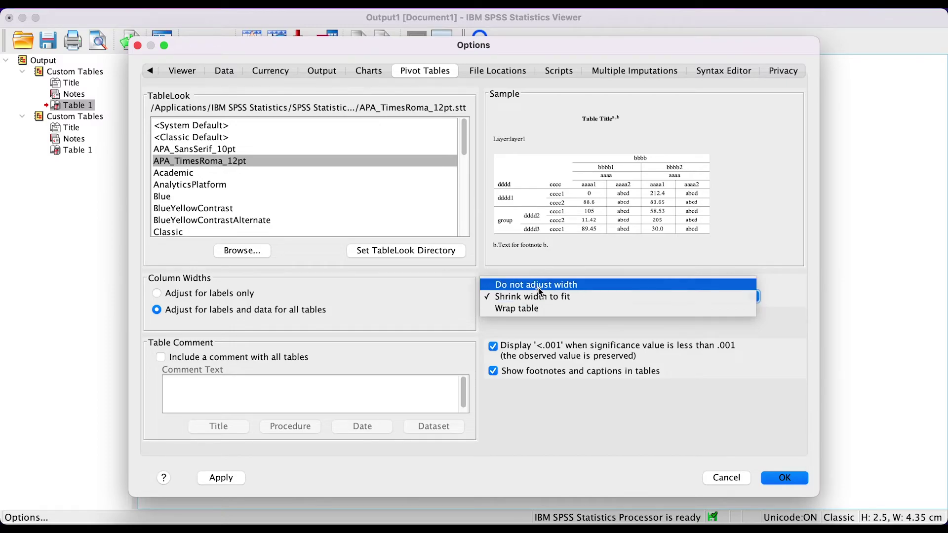
{"action": "left_click", "coordinate": [538, 296]}
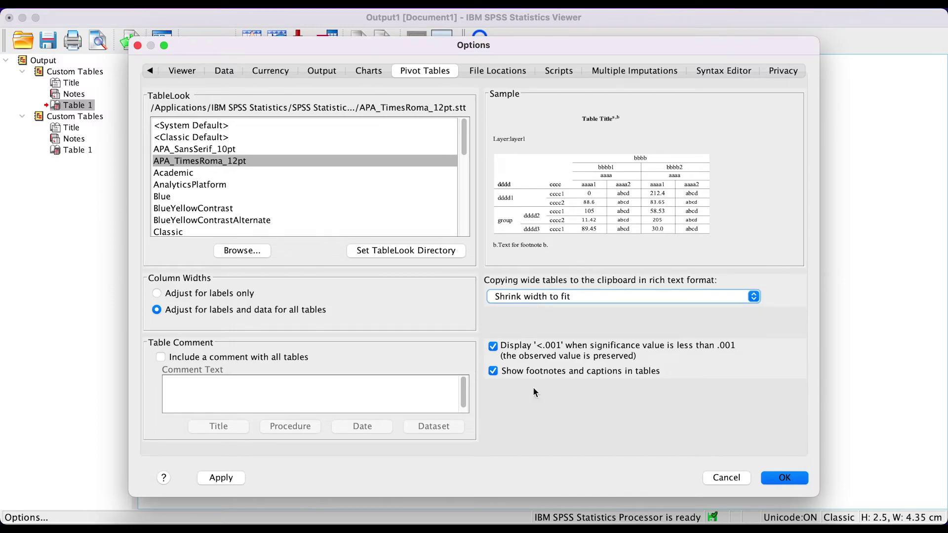
{"action": "left_click", "coordinate": [549, 438]}
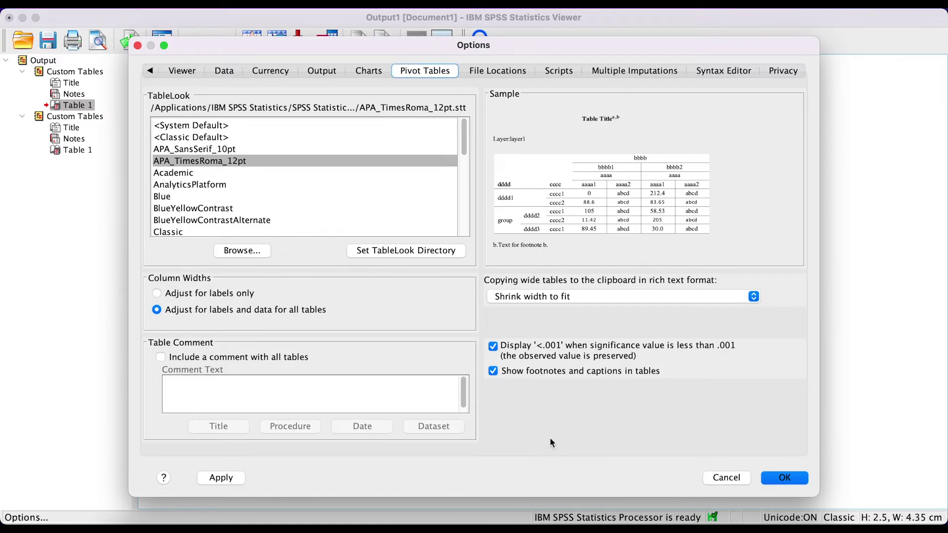
{"action": "left_click", "coordinate": [789, 477]}
{"action": "left_click", "coordinate": [483, 292]}
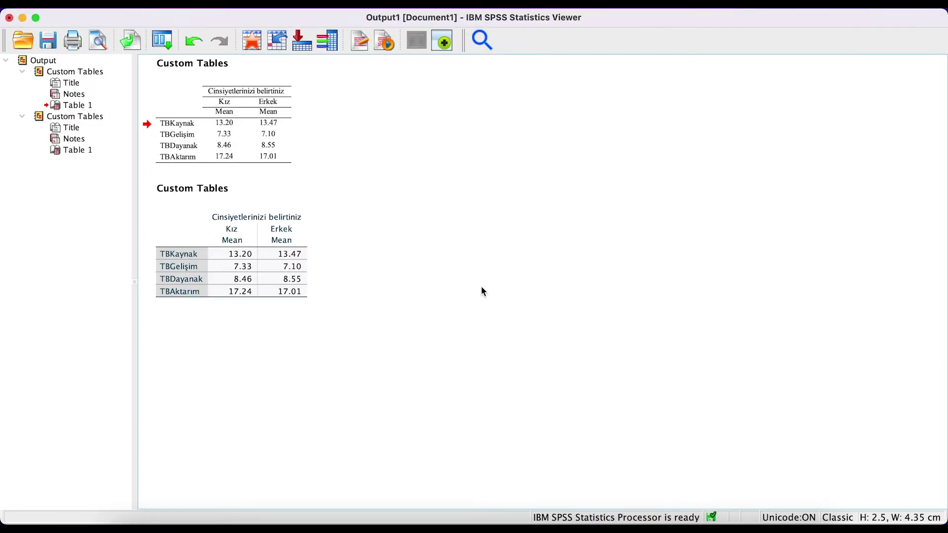
- Generate the same subscale means by gender custom table once more using the new default TableLook
{"action": "left_click", "coordinate": [380, 4]}
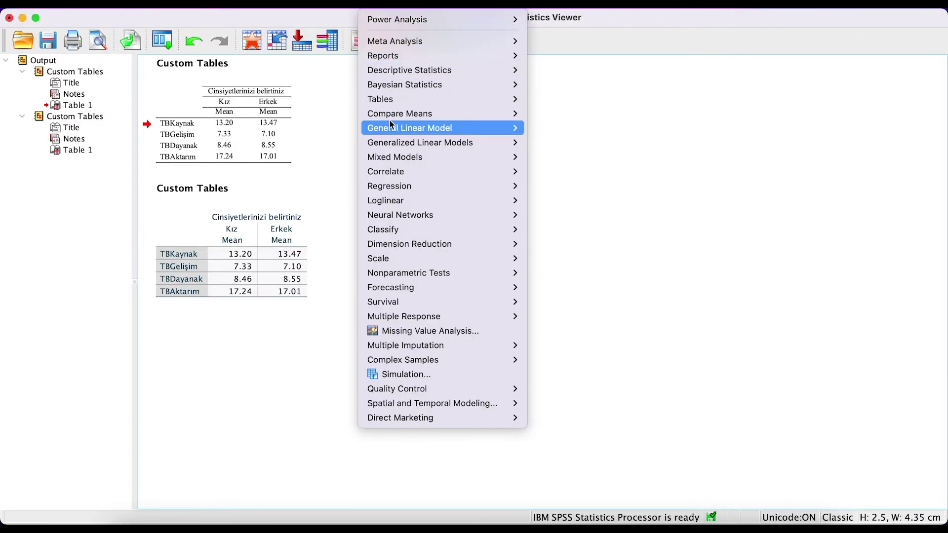
{"action": "mouse_move", "coordinate": [469, 102]}
{"action": "left_click", "coordinate": [574, 99]}
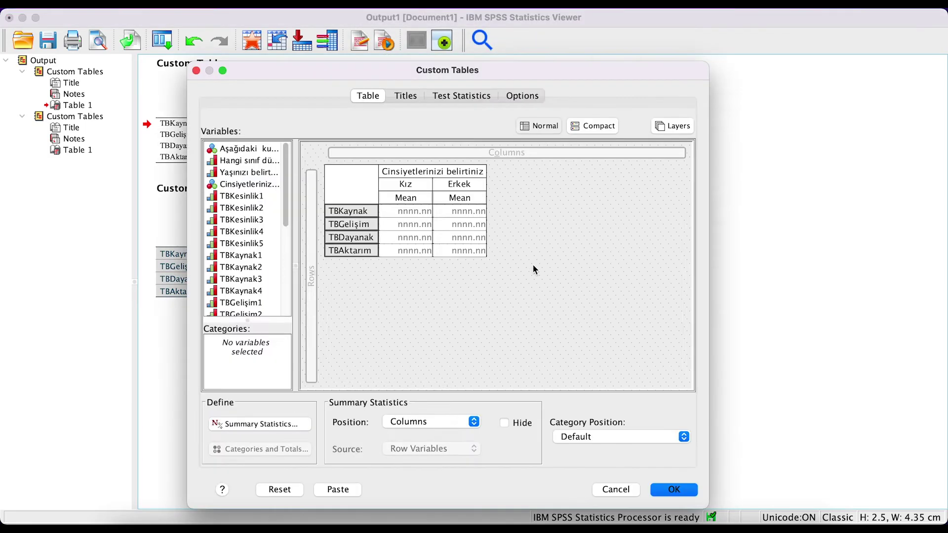
{"action": "left_click", "coordinate": [673, 490]}
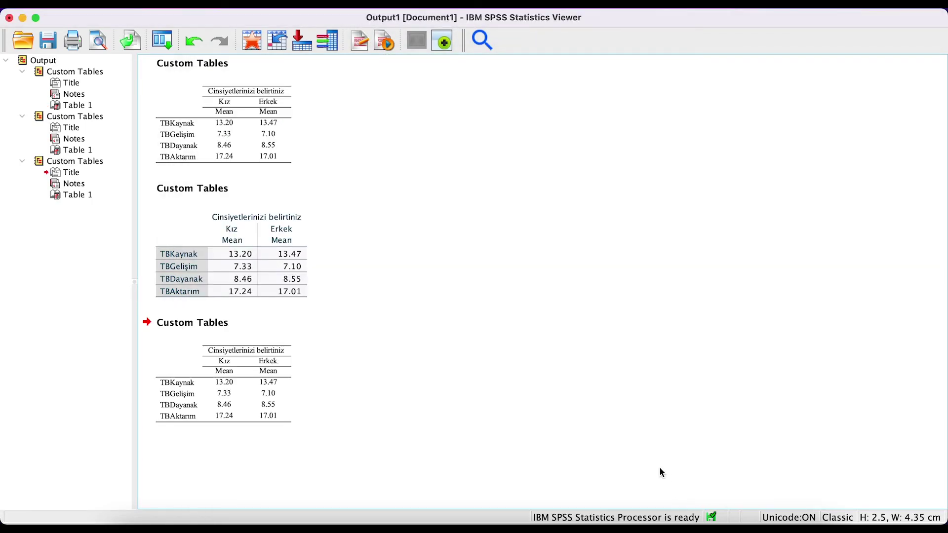
{"action": "left_click", "coordinate": [262, 392]}
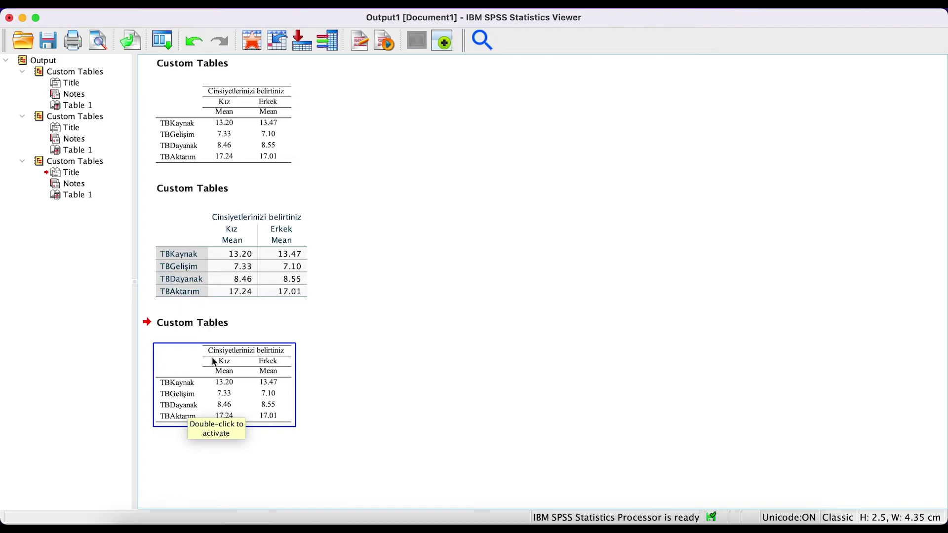
{"action": "left_click", "coordinate": [182, 441]}
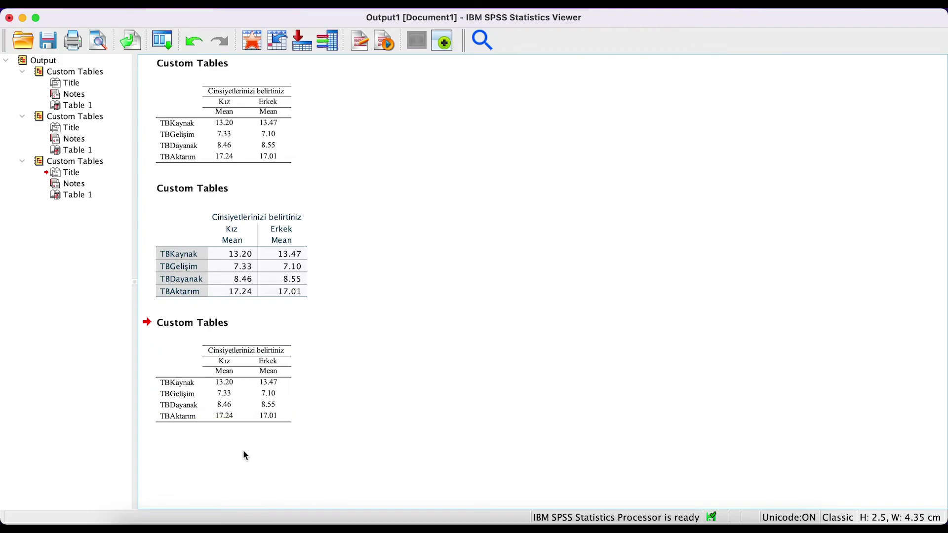